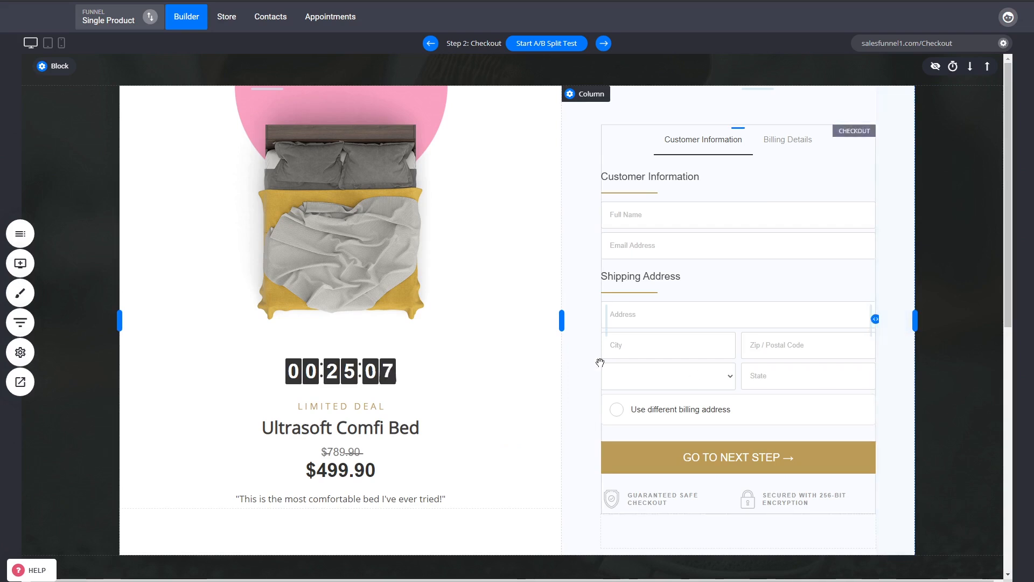
- Widen the checkout form's column slightly by moving the divider between the product and form columns, and save the page
{"action": "left_click_drag", "start_coordinate": [560, 319], "coordinate": [524, 326]}
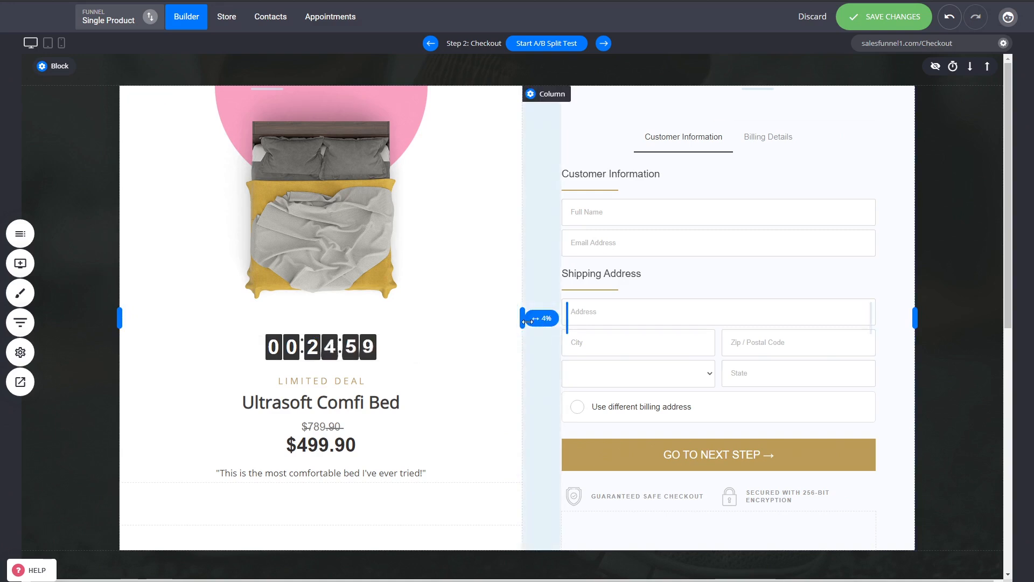
{"action": "left_click_drag", "start_coordinate": [522, 318], "coordinate": [542, 320]}
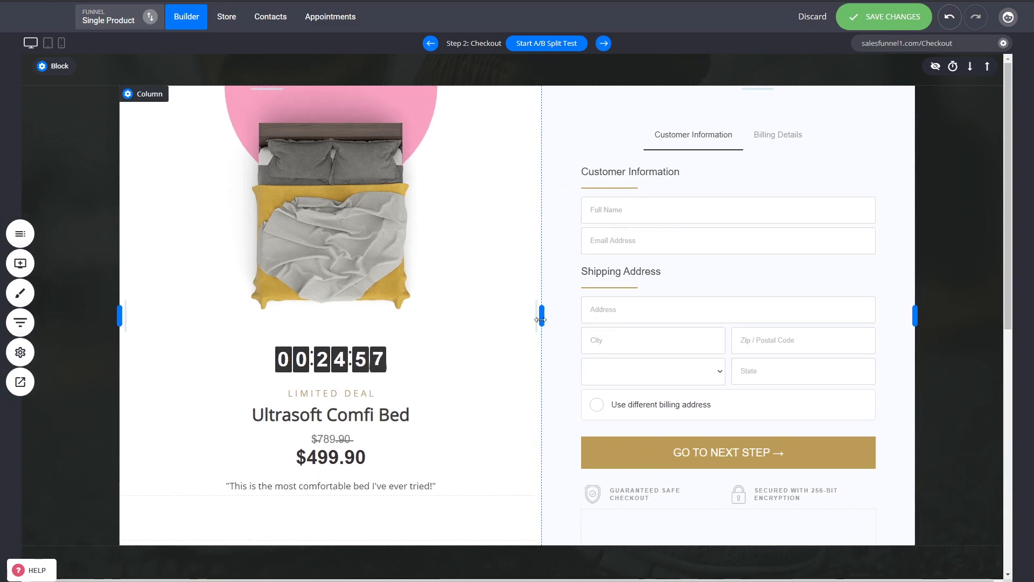
{"action": "key", "text": "ctrl+s"}
- Open the funnel's steps, start adding a new page and browse the templates in the Checkout category
{"action": "left_click", "coordinate": [19, 323]}
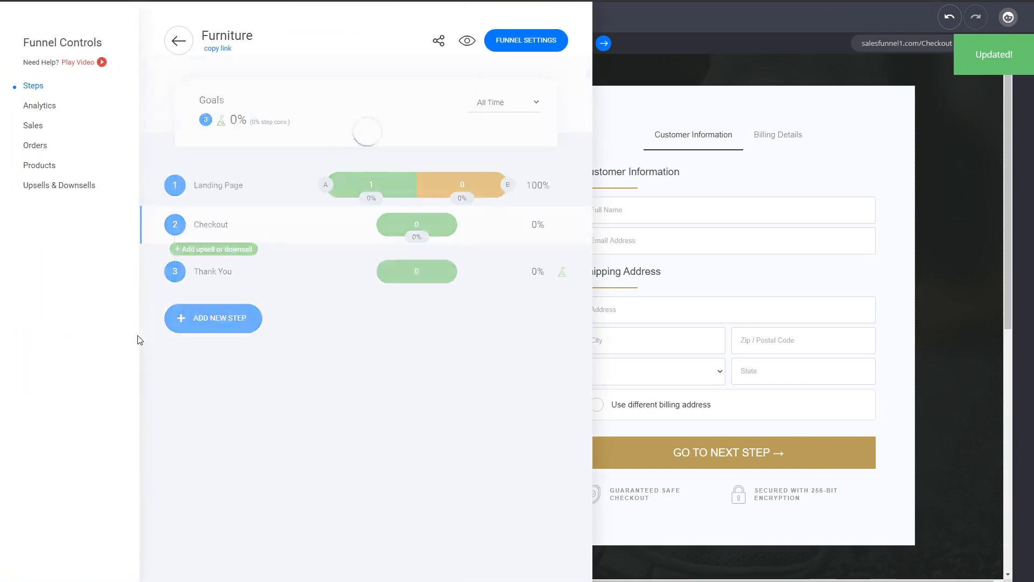
{"action": "left_click", "coordinate": [225, 322]}
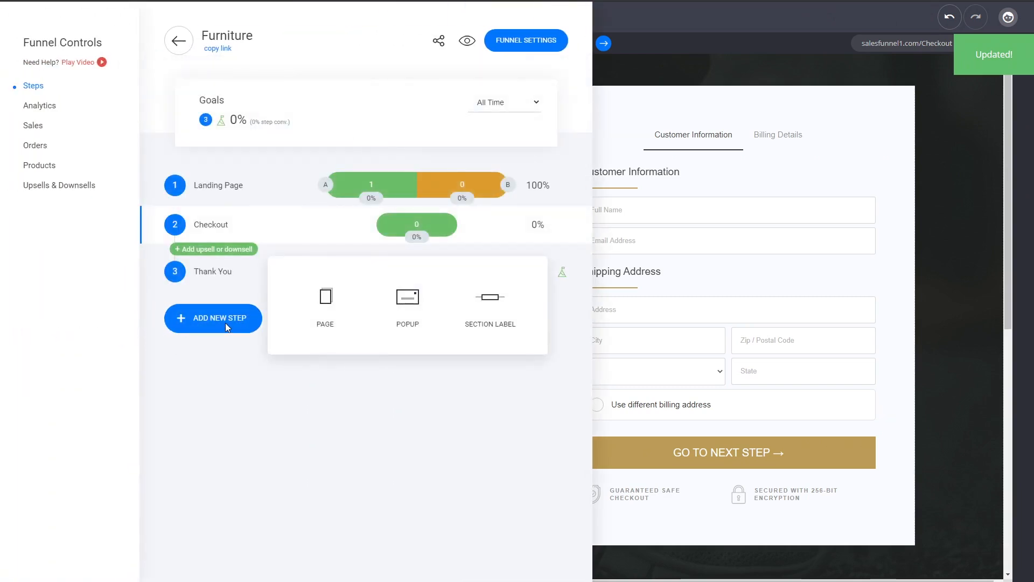
{"action": "left_click", "coordinate": [311, 325]}
{"action": "left_click", "coordinate": [108, 137]}
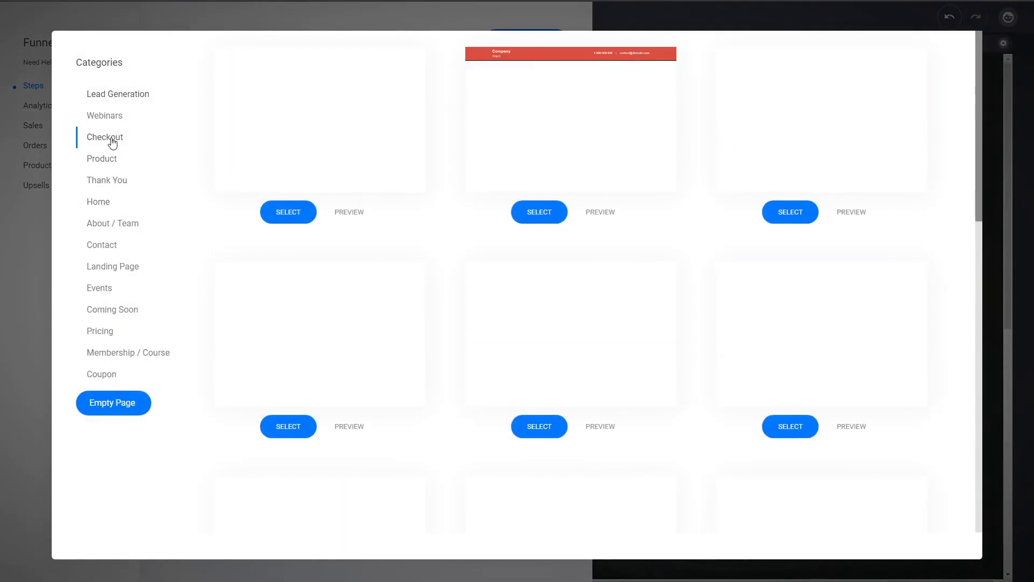
{"action": "scroll", "coordinate": [756, 245], "scroll_direction": "down", "scroll_amount": 3}
{"action": "scroll", "coordinate": [702, 263], "scroll_direction": "down", "scroll_amount": 3}
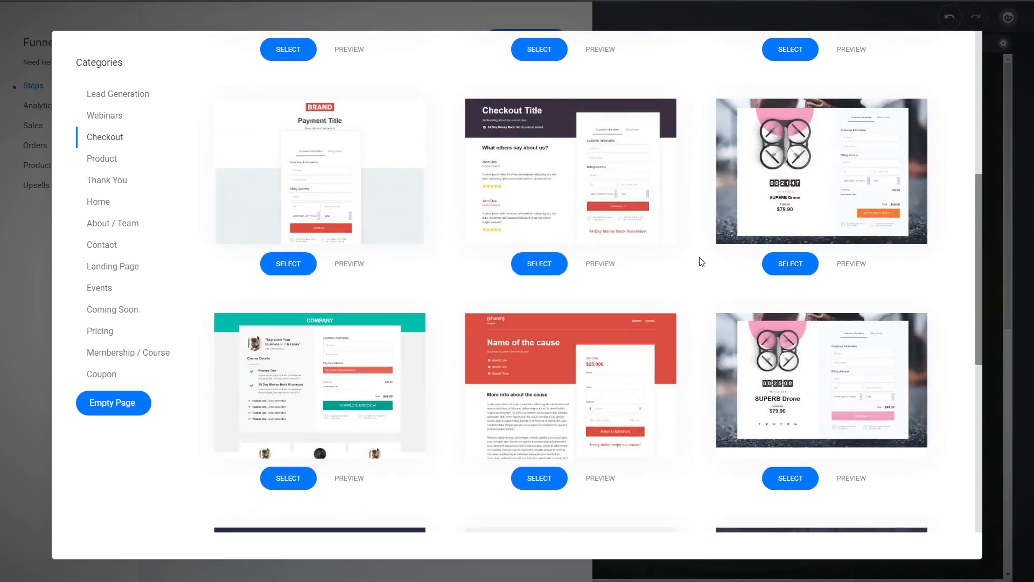
{"action": "scroll", "coordinate": [700, 261], "scroll_direction": "down", "scroll_amount": 6}
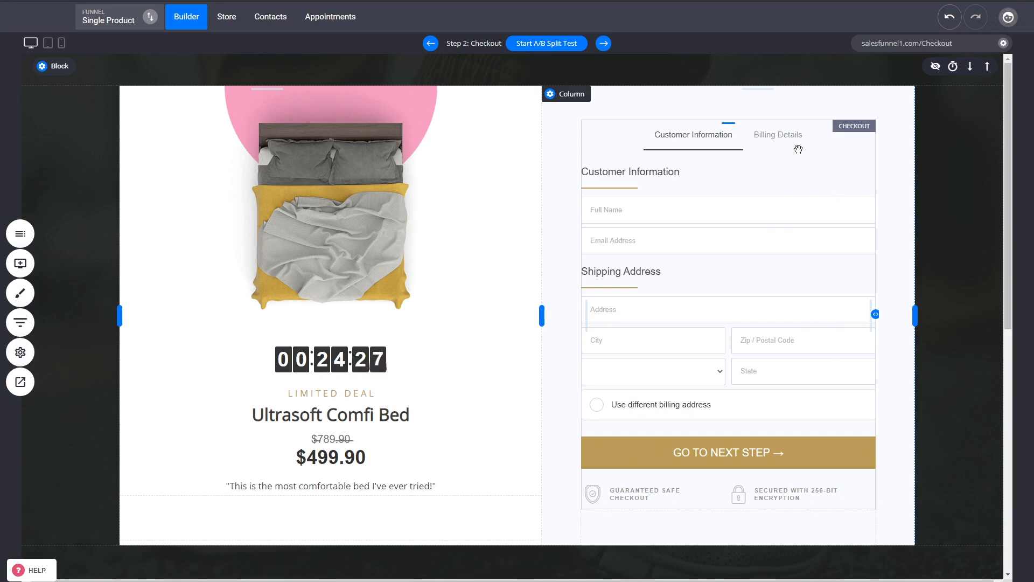
- Try the Cart Checkout mode on the checkout element and return it to Product Select
{"action": "left_click", "coordinate": [722, 219]}
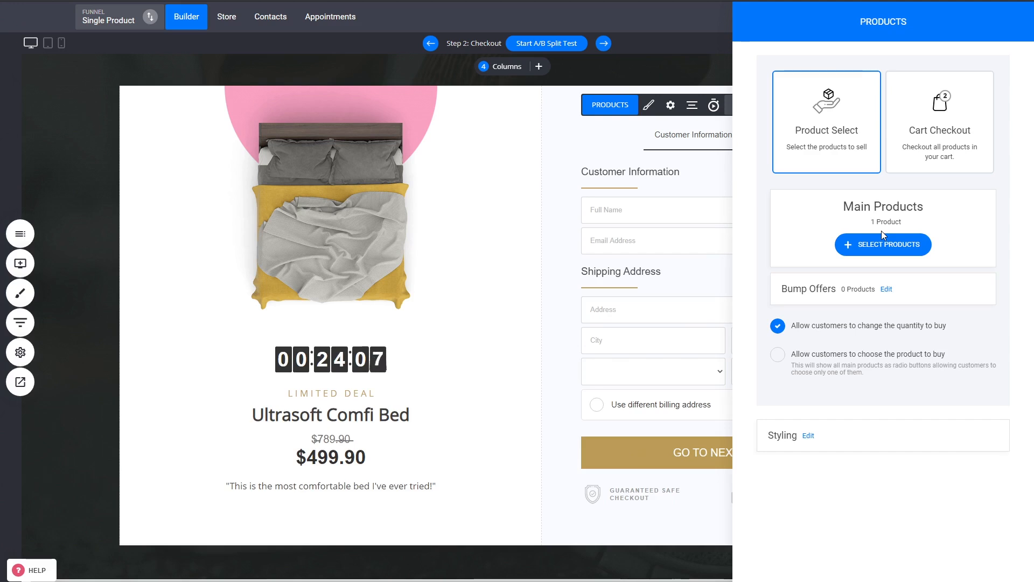
{"action": "left_click", "coordinate": [937, 143]}
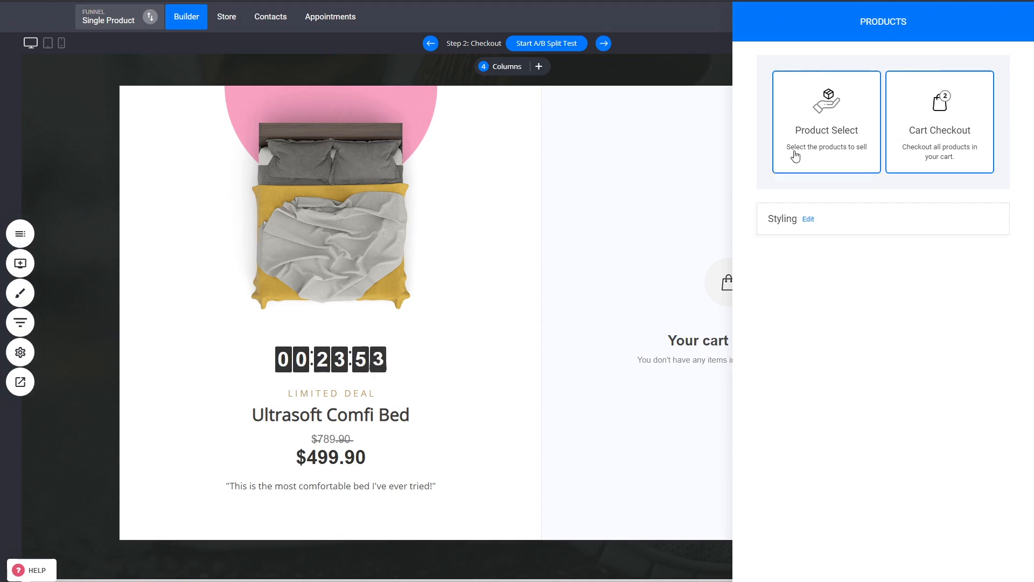
{"action": "left_click", "coordinate": [846, 133]}
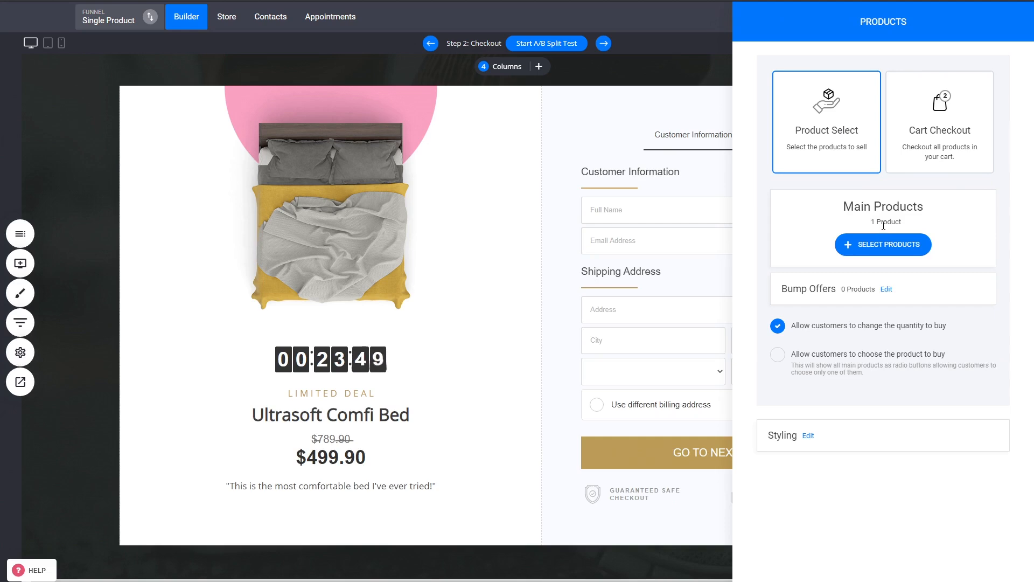
- Review which main products can be chosen for the checkout, and close the selection without changing it
{"action": "left_click", "coordinate": [871, 250]}
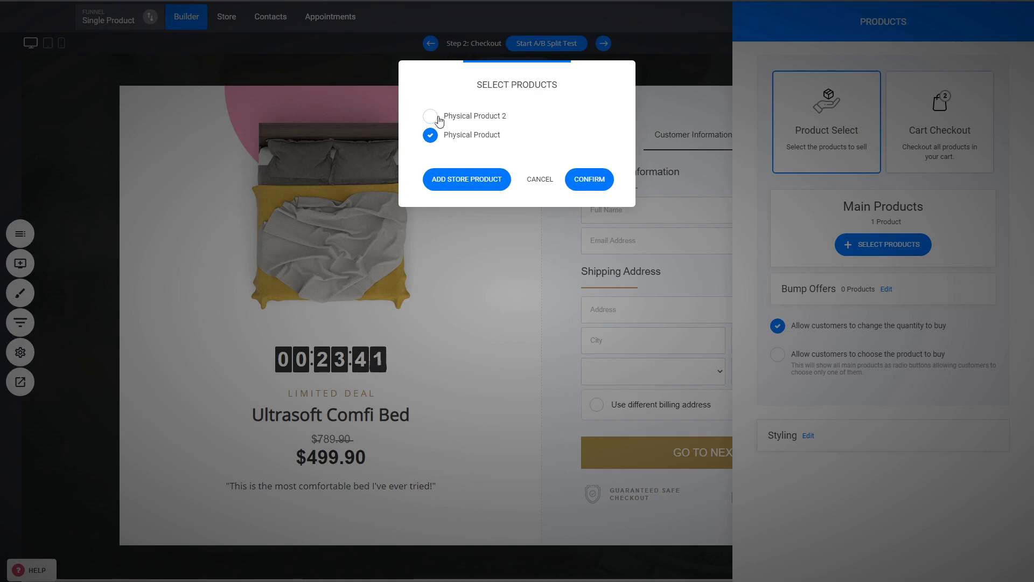
{"action": "left_click", "coordinate": [545, 182]}
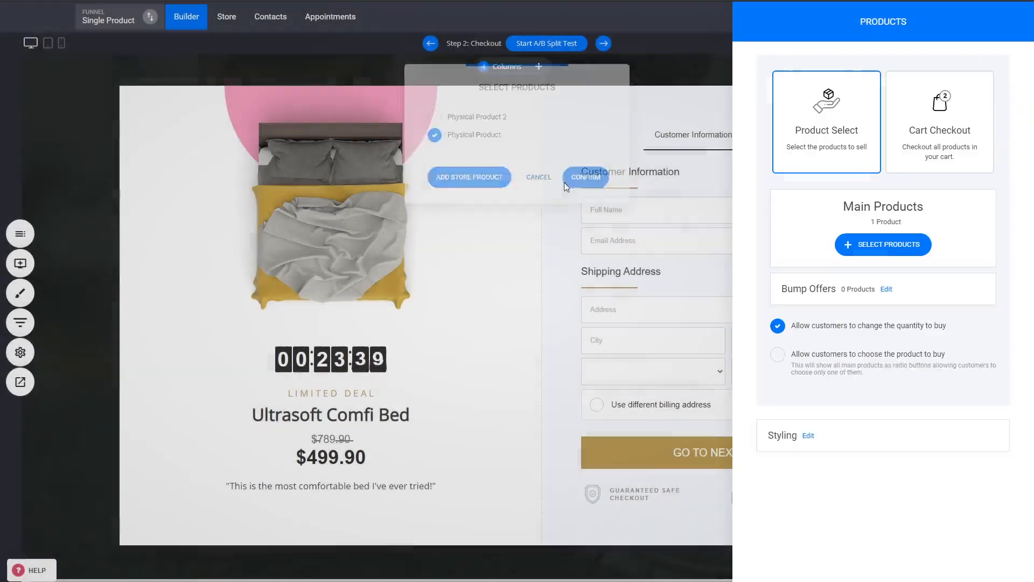
{"action": "left_click", "coordinate": [593, 195]}
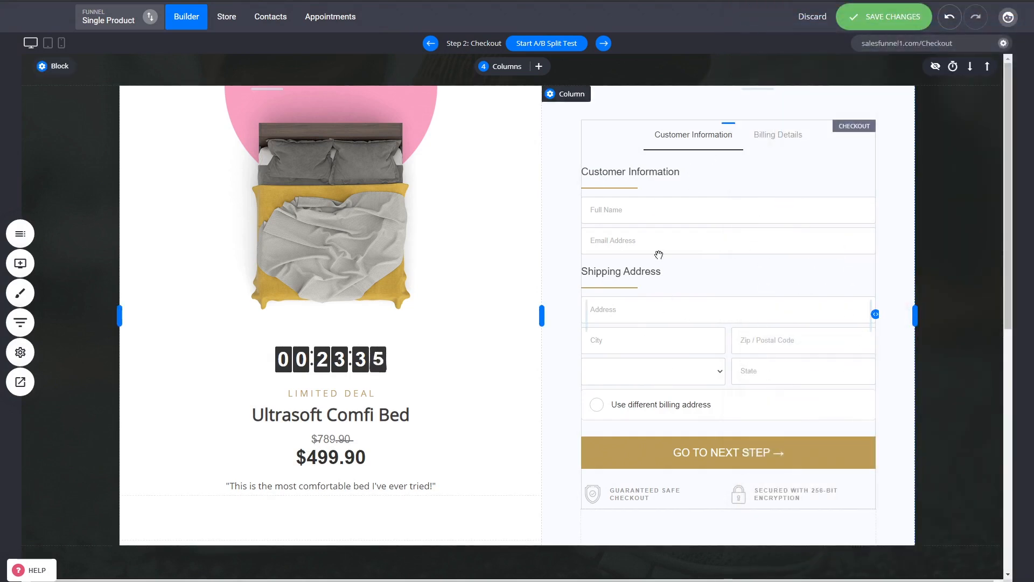
- Compare the one-step and two-step styles of the checkout element and set it to 1-Step Checkout
{"action": "left_click", "coordinate": [648, 231]}
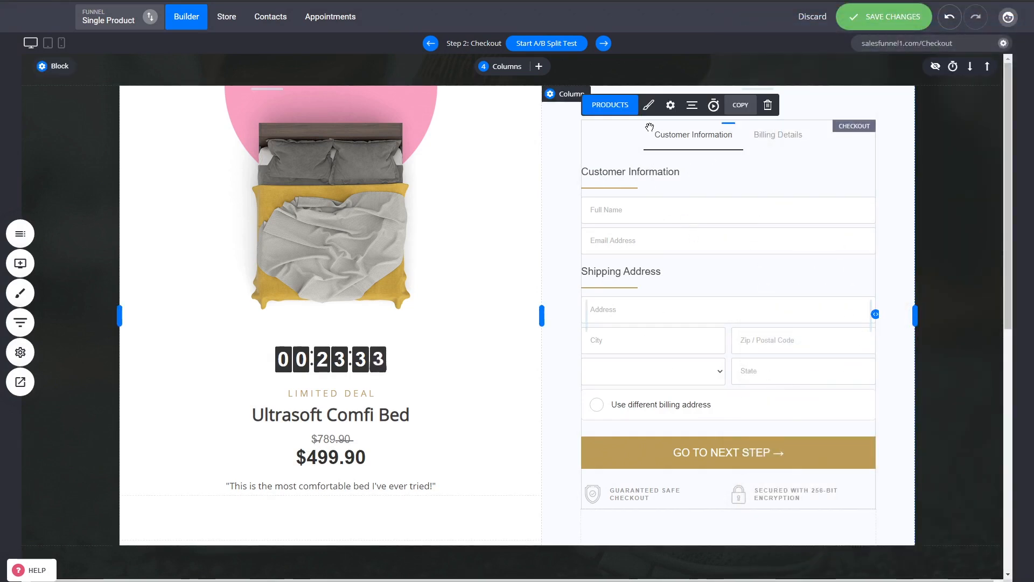
{"action": "left_click", "coordinate": [649, 106]}
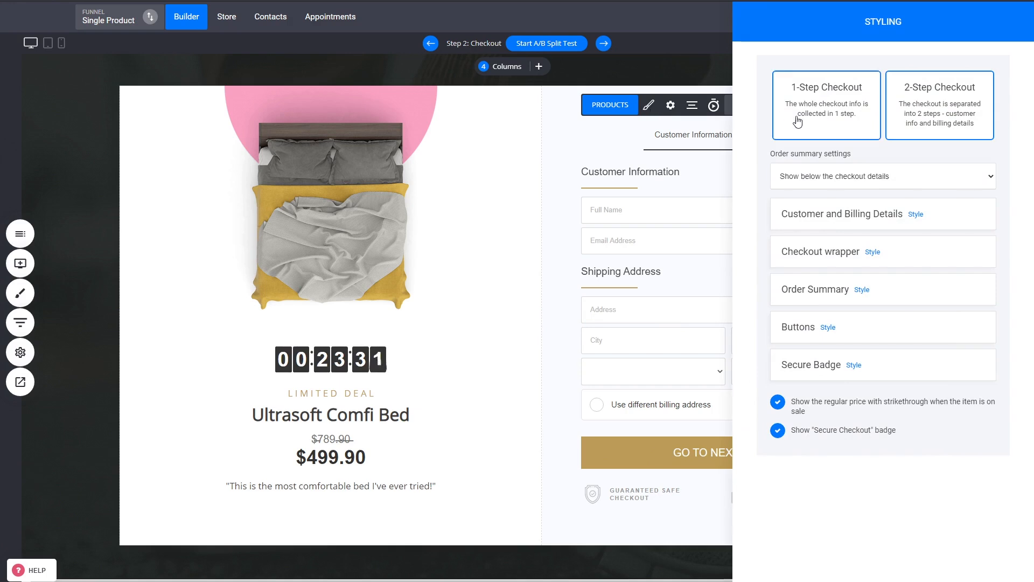
{"action": "left_click", "coordinate": [818, 120]}
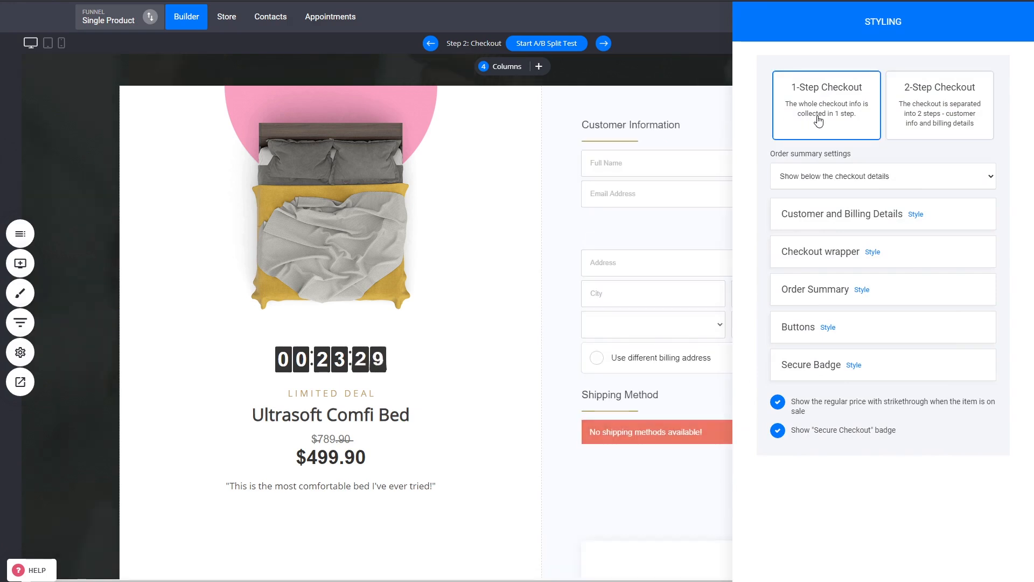
{"action": "left_click", "coordinate": [936, 113]}
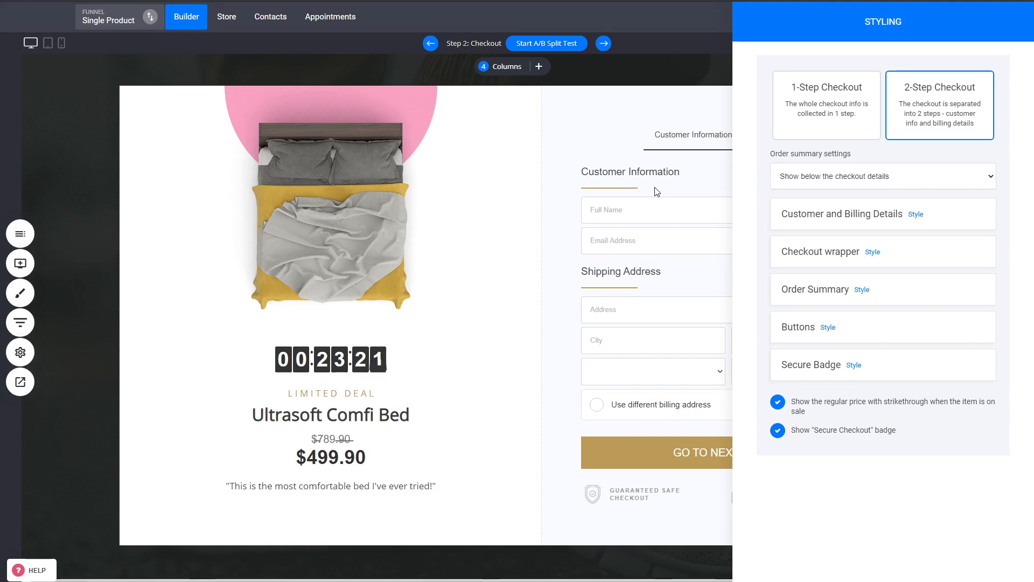
{"action": "left_click", "coordinate": [800, 130]}
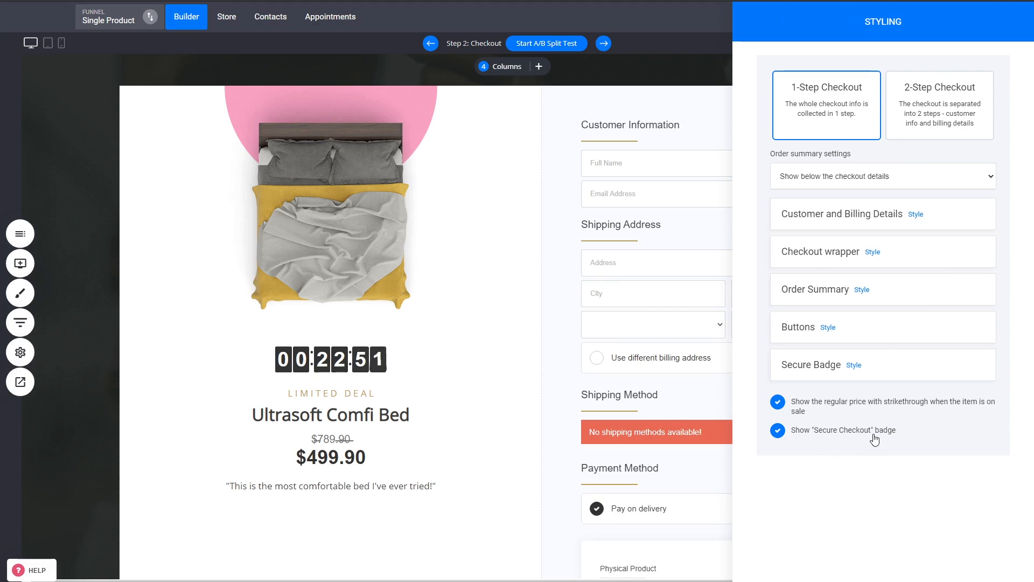
- Examine the one-step checkout form down to its order summary and secure badges, along with its product and styling settings
{"action": "left_click", "coordinate": [631, 385]}
{"action": "scroll", "coordinate": [646, 431], "scroll_direction": "down", "scroll_amount": 4}
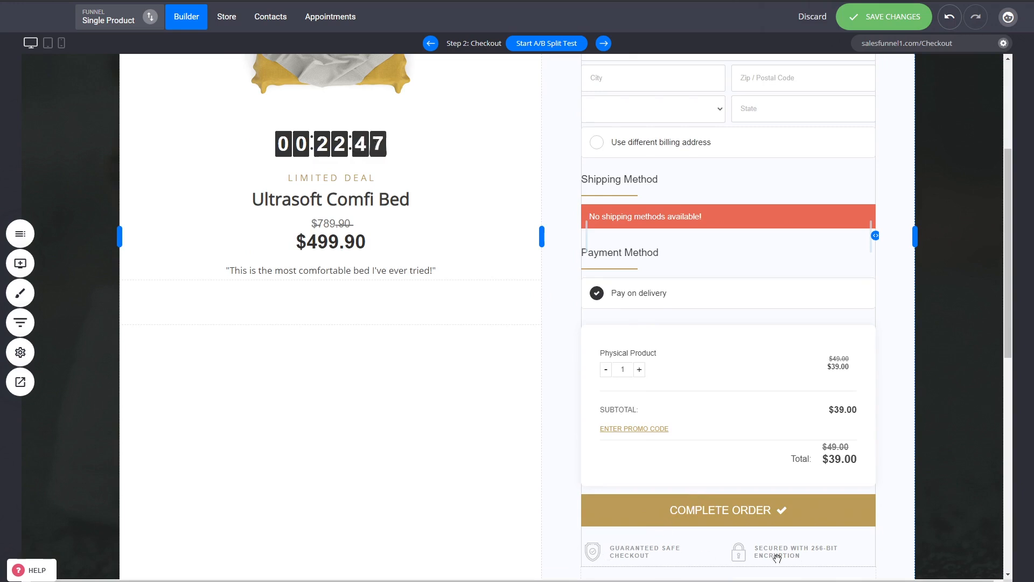
{"action": "scroll", "coordinate": [764, 452], "scroll_direction": "up", "scroll_amount": 2}
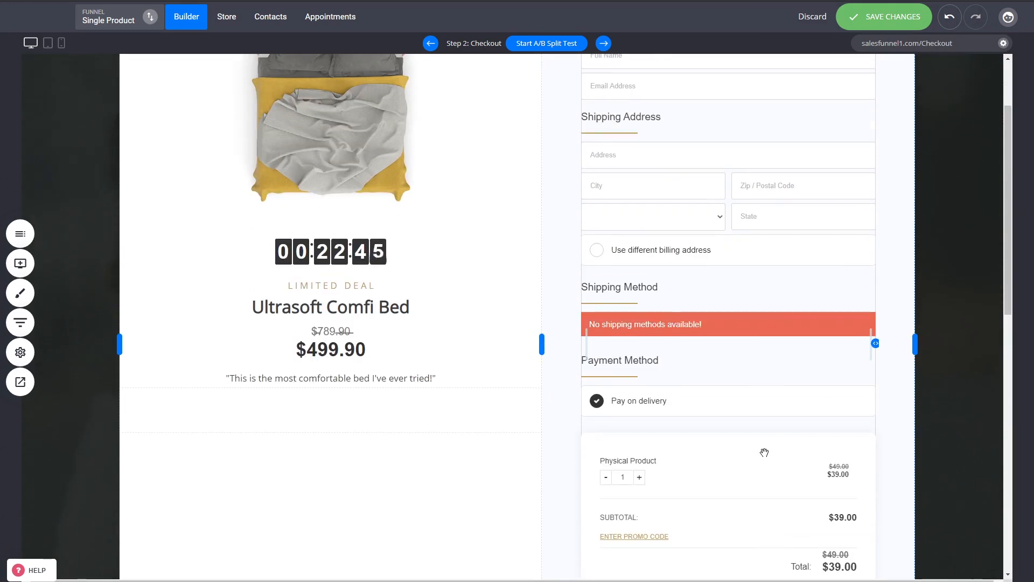
{"action": "left_click", "coordinate": [743, 276]}
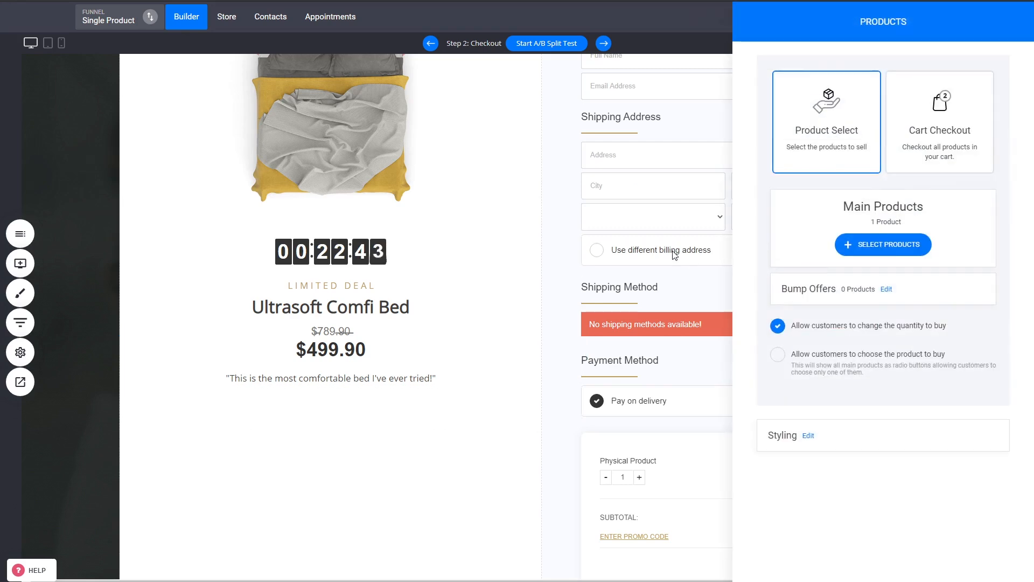
{"action": "left_click", "coordinate": [808, 434]}
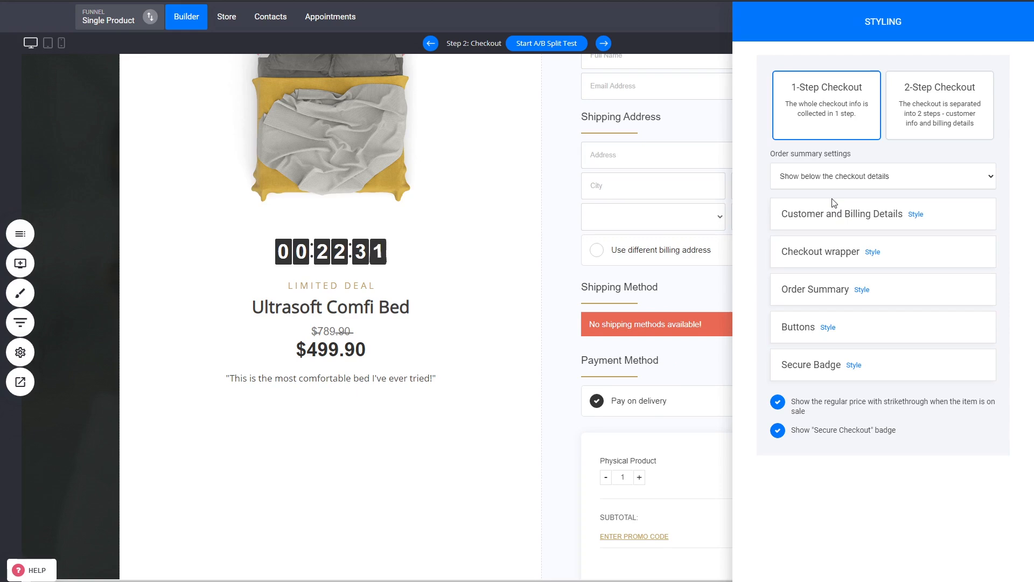
{"action": "left_click", "coordinate": [624, 401]}
{"action": "left_click", "coordinate": [655, 387]}
{"action": "scroll", "coordinate": [774, 411], "scroll_direction": "down", "scroll_amount": 2}
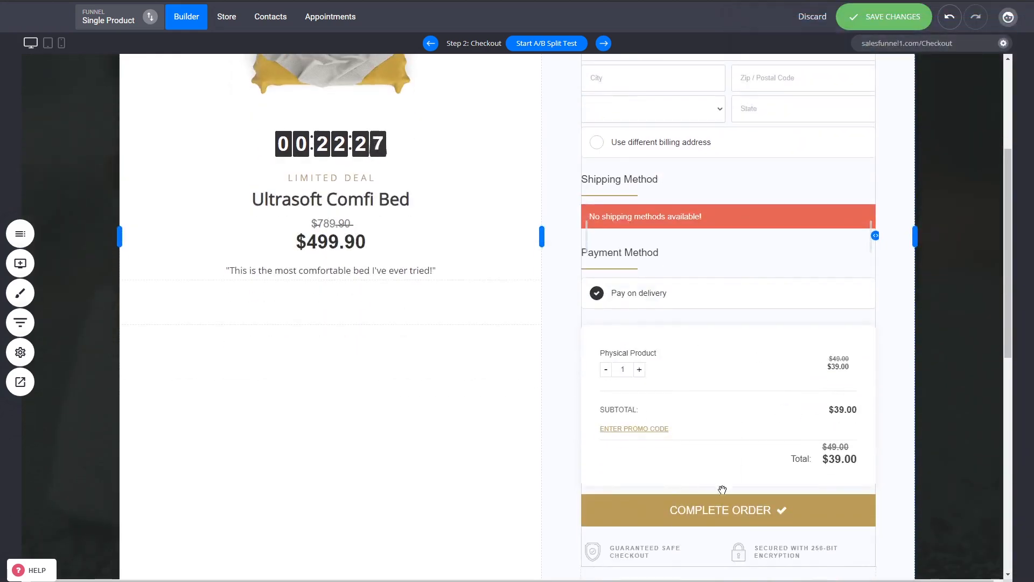
{"action": "scroll", "coordinate": [701, 422], "scroll_direction": "up", "scroll_amount": 4}
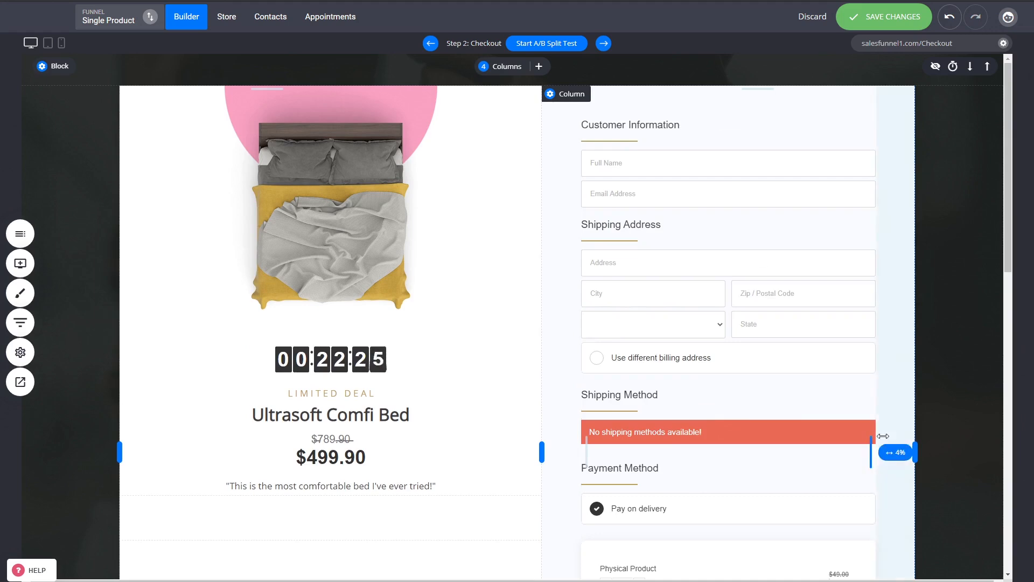
- Set the checkout's order summary to "Show next to the checkout details"
{"action": "left_click", "coordinate": [649, 104]}
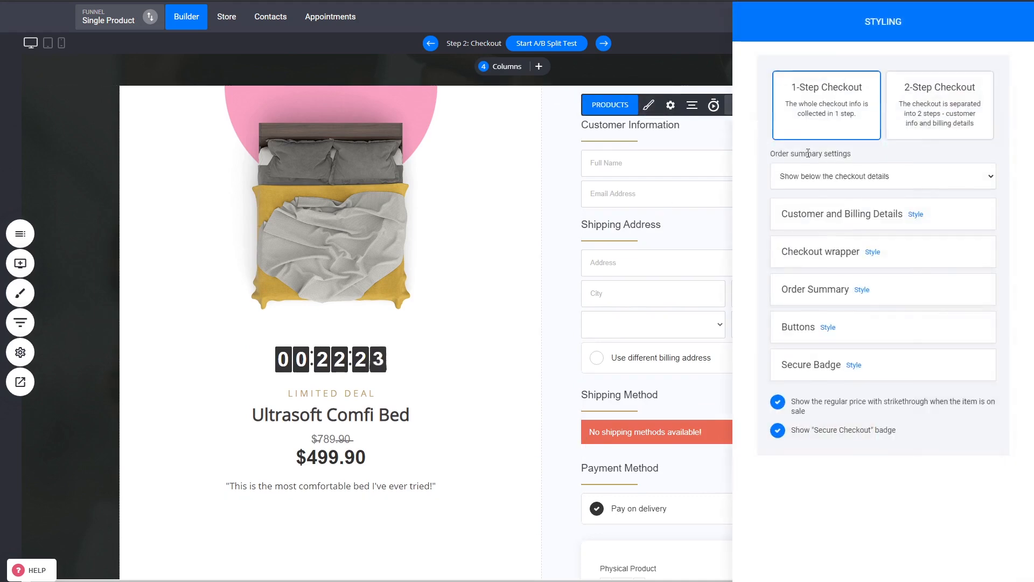
{"action": "left_click", "coordinate": [820, 204]}
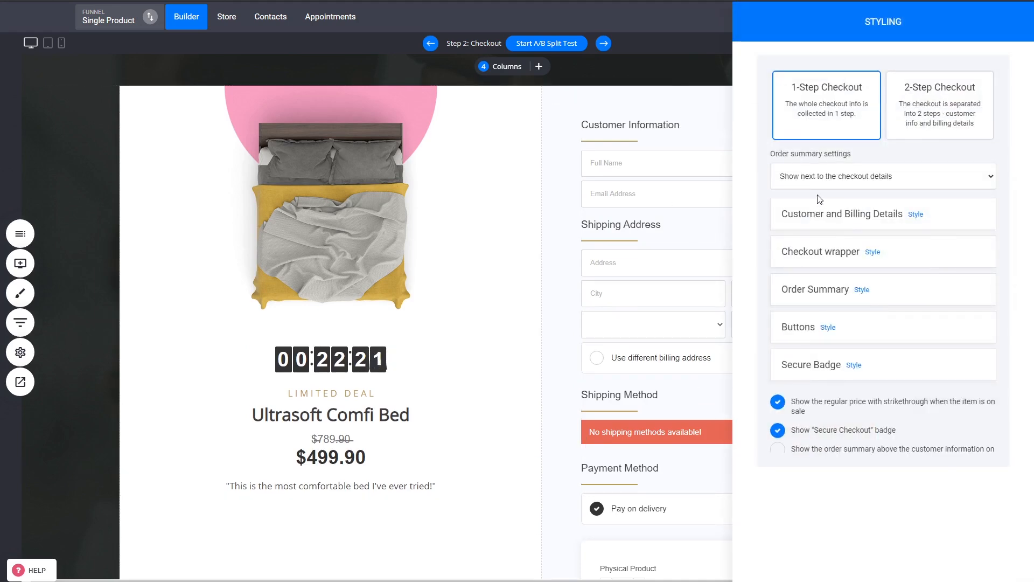
{"action": "left_click", "coordinate": [633, 238]}
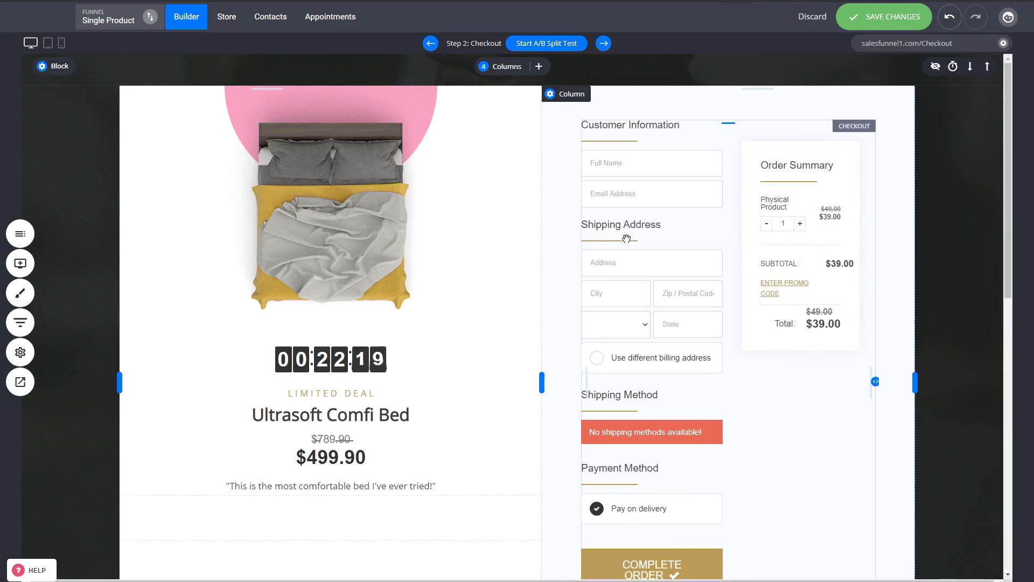
- Widen the checkout column further and reduce its right and left inner spacing to give the form and order summary more room
{"action": "left_click_drag", "start_coordinate": [543, 326], "coordinate": [488, 332]}
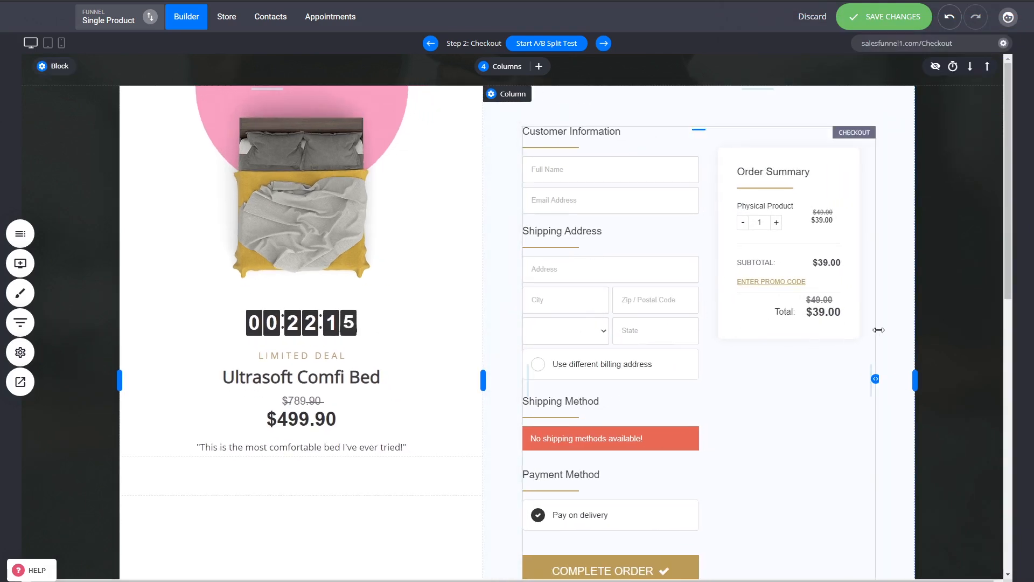
{"action": "left_click_drag", "start_coordinate": [880, 329], "coordinate": [897, 328]}
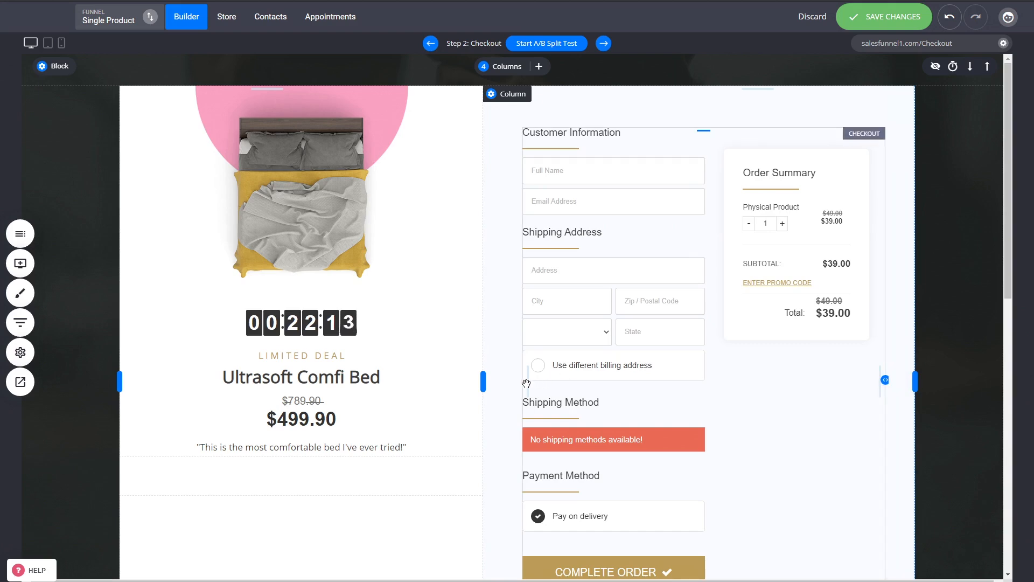
{"action": "left_click_drag", "start_coordinate": [522, 383], "coordinate": [508, 383]}
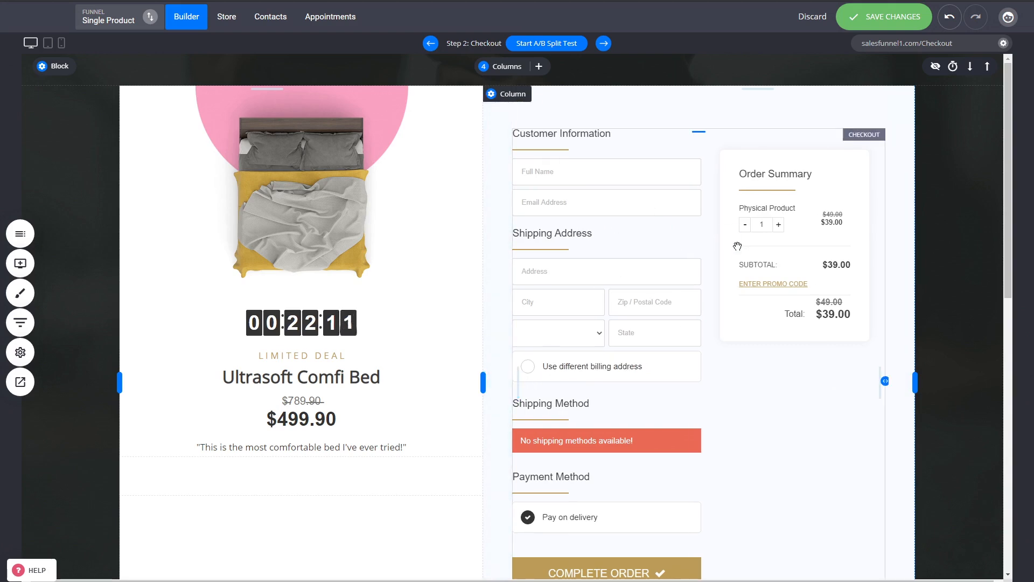
{"action": "scroll", "coordinate": [742, 245], "scroll_direction": "down", "scroll_amount": 2}
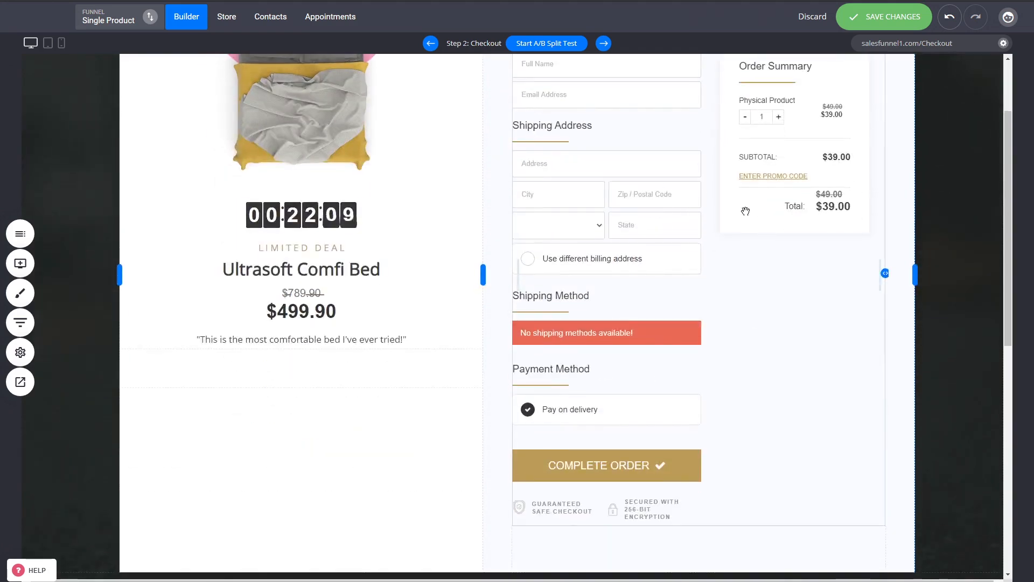
{"action": "scroll", "coordinate": [751, 323], "scroll_direction": "up", "scroll_amount": 2}
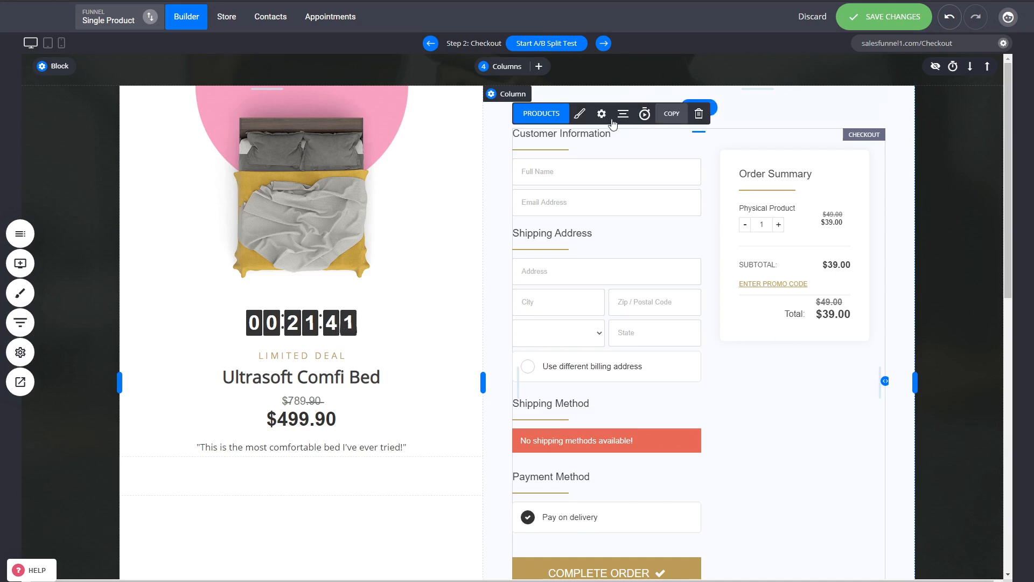
- Switch the order summary to "Show below the checkout details" and back to "Show next to the checkout details"
{"action": "left_click", "coordinate": [580, 114]}
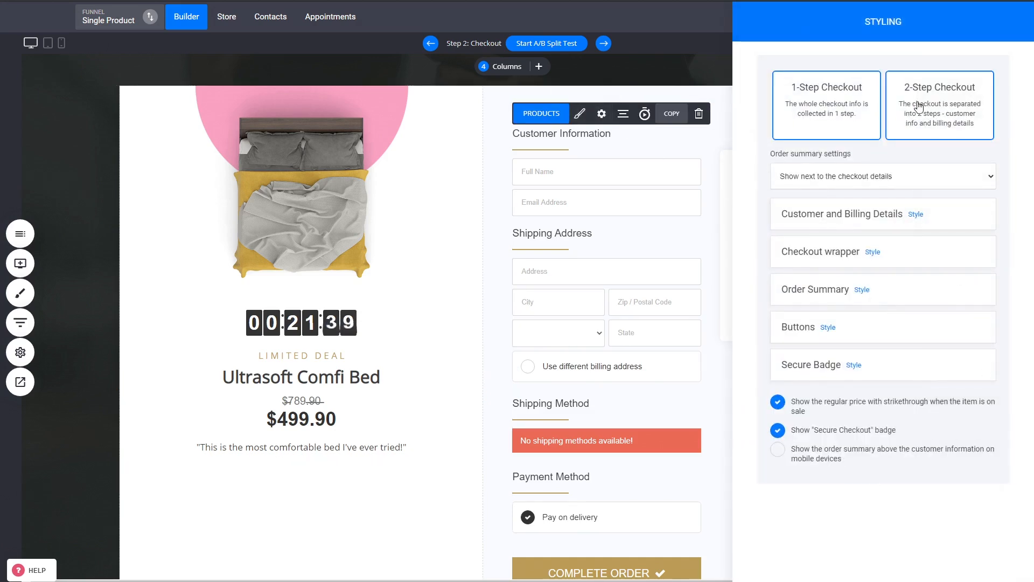
{"action": "left_click", "coordinate": [842, 203]}
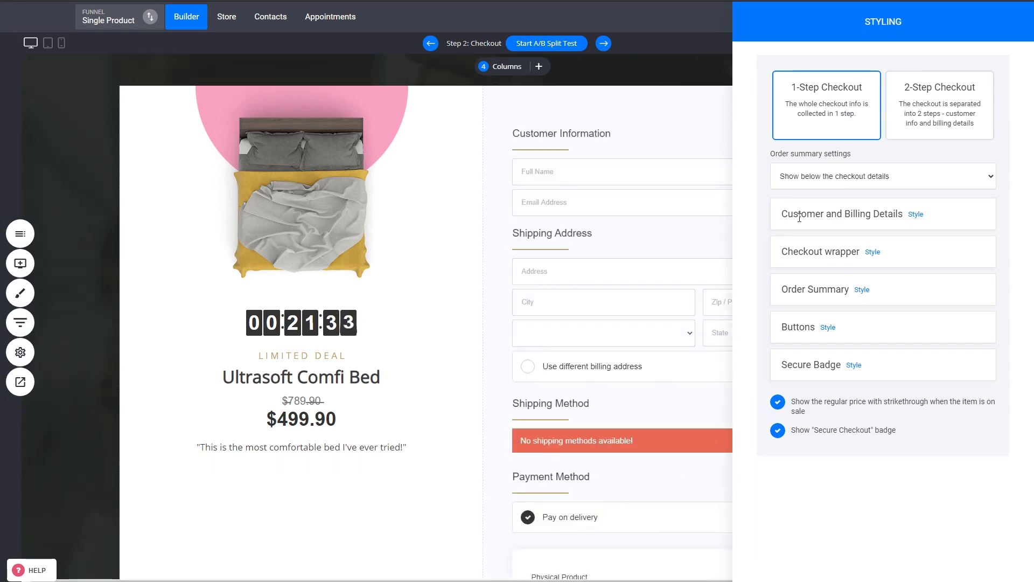
{"action": "left_click", "coordinate": [839, 186]}
{"action": "left_click", "coordinate": [828, 200]}
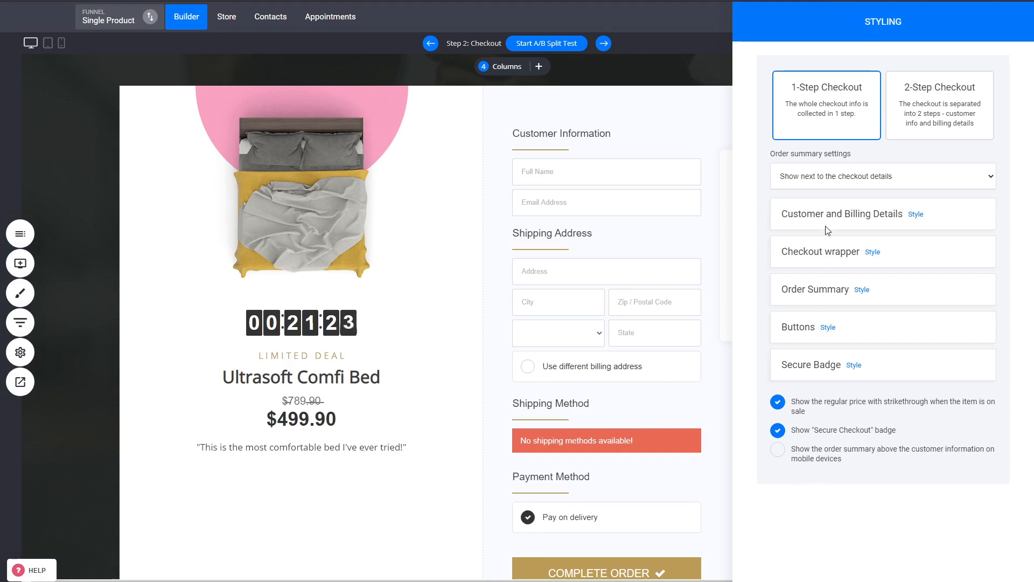
- Set the order summary to "Show below the checkout details" and narrow the checkout column by widening the product column beside it
{"action": "left_click", "coordinate": [863, 179]}
{"action": "left_click", "coordinate": [842, 201]}
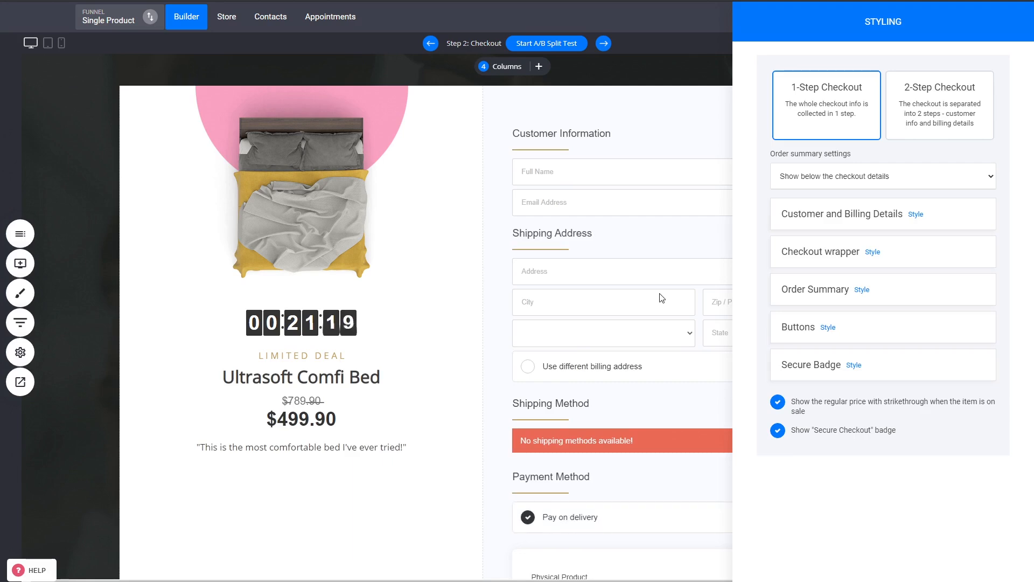
{"action": "left_click", "coordinate": [660, 293]}
{"action": "scroll", "coordinate": [776, 306], "scroll_direction": "down", "scroll_amount": 3}
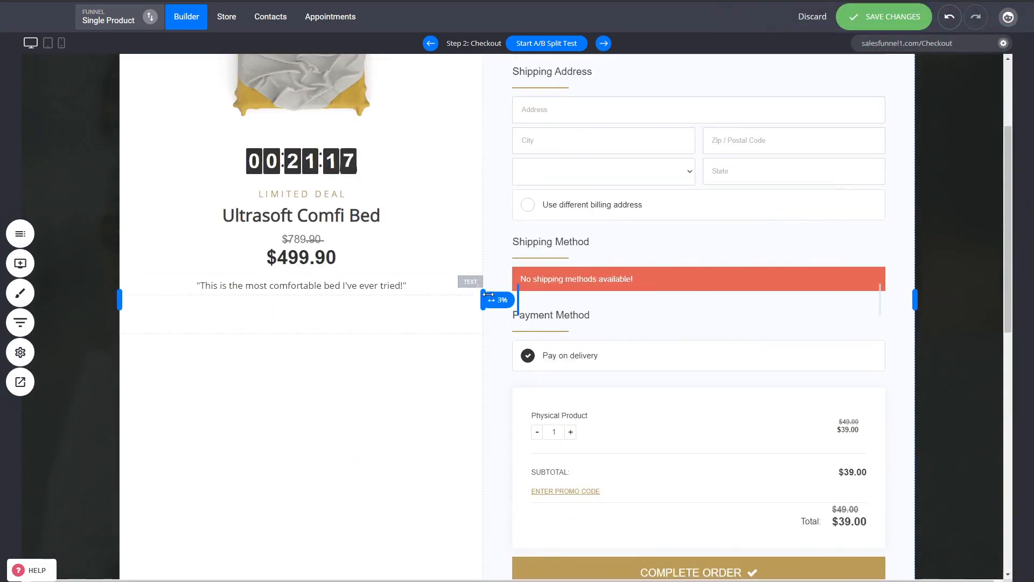
{"action": "left_click_drag", "start_coordinate": [483, 299], "coordinate": [542, 296]}
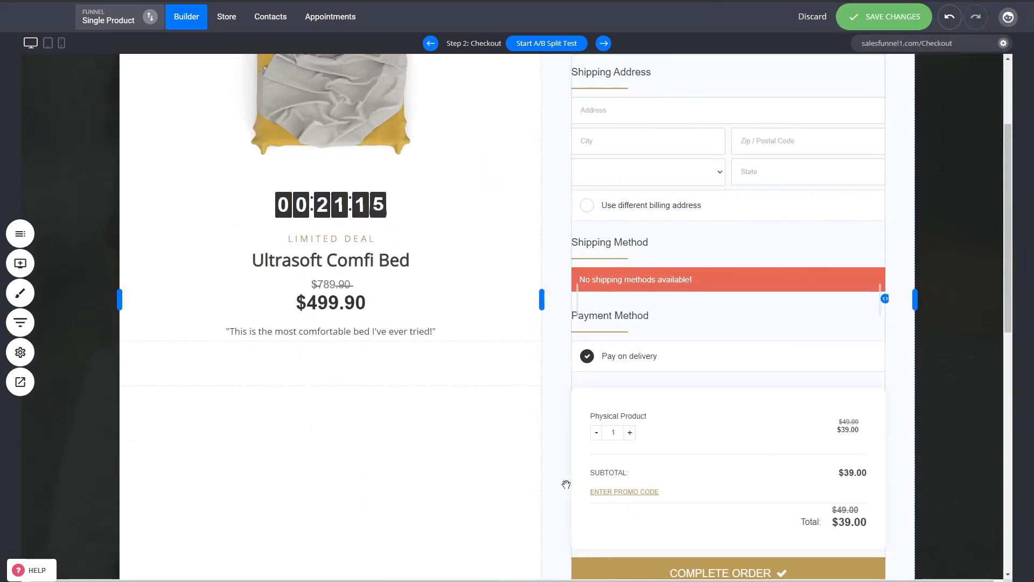
{"action": "scroll", "coordinate": [767, 286], "scroll_direction": "up", "scroll_amount": 3}
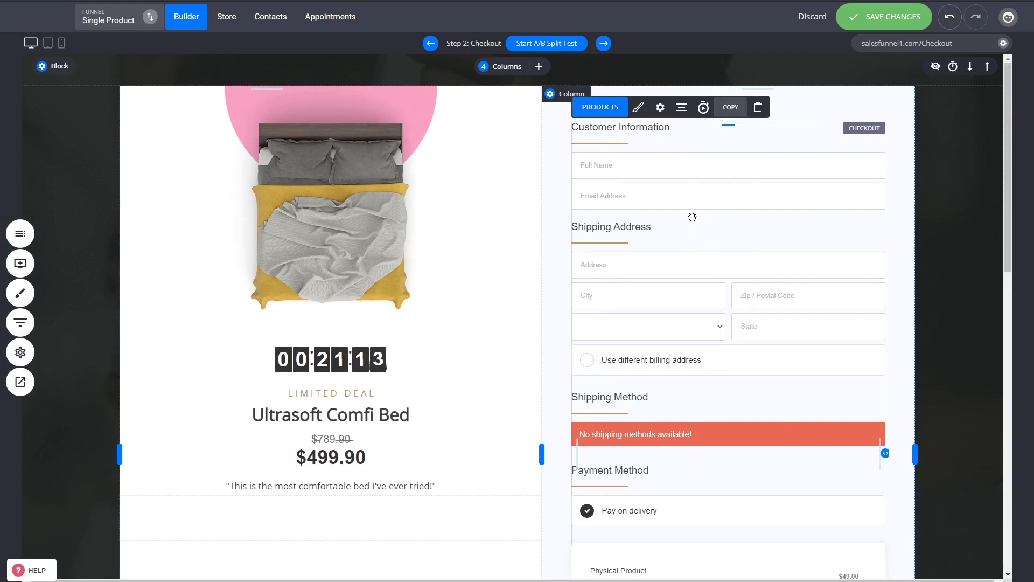
- Open the checkout form's settings and view the link options for its thank you page, leaving them without a change
{"action": "left_click", "coordinate": [660, 107]}
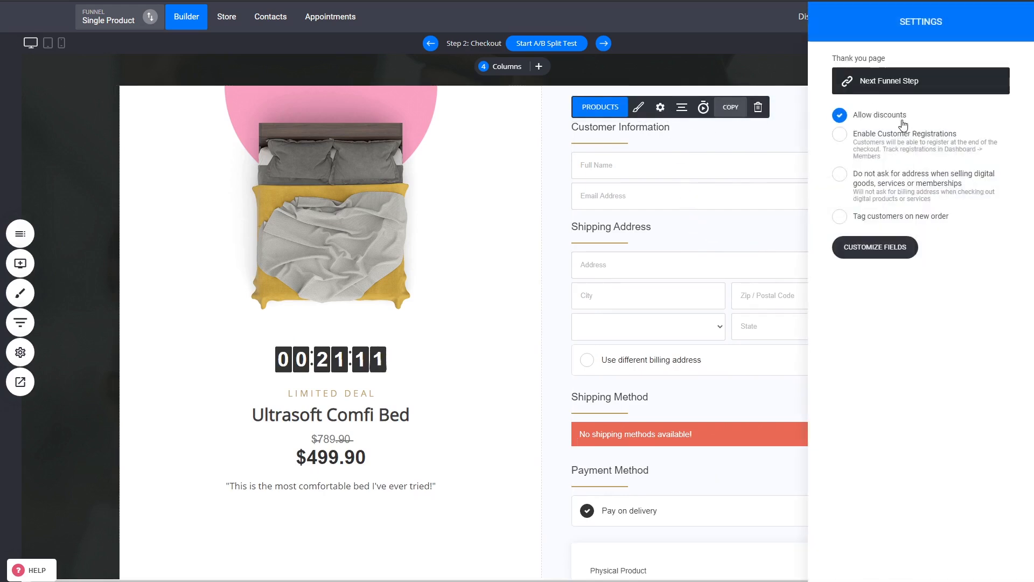
{"action": "left_click", "coordinate": [896, 87]}
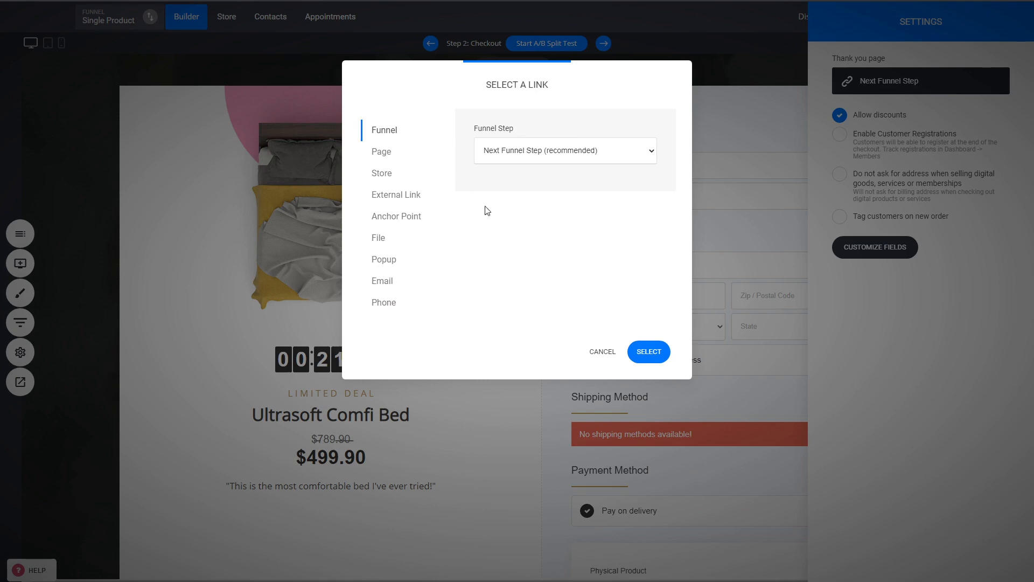
{"action": "left_click", "coordinate": [603, 351]}
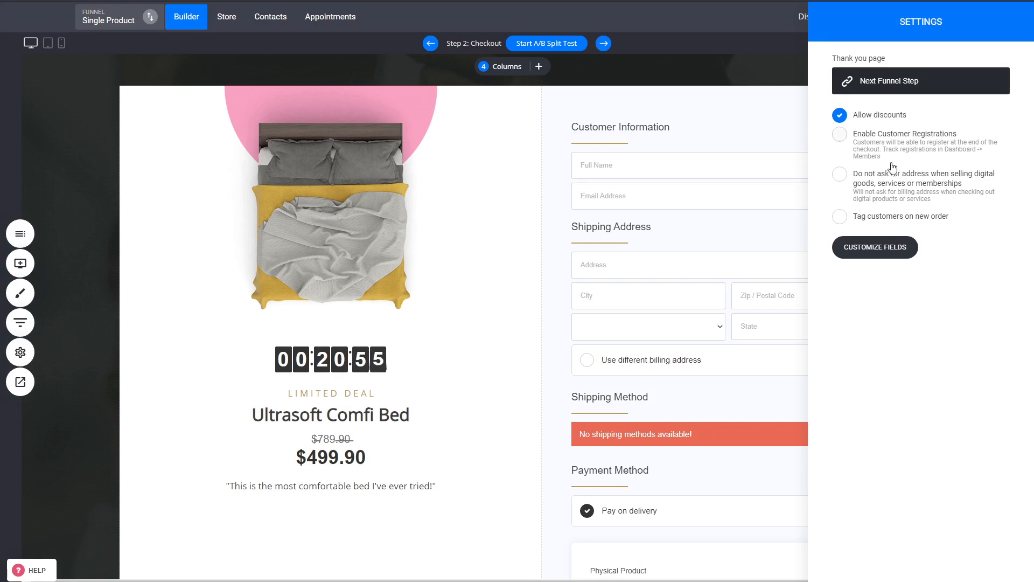
- Enable customer registrations and skip the address for digital goods, services or memberships, switching customer tagging on and off again
{"action": "left_click", "coordinate": [908, 148]}
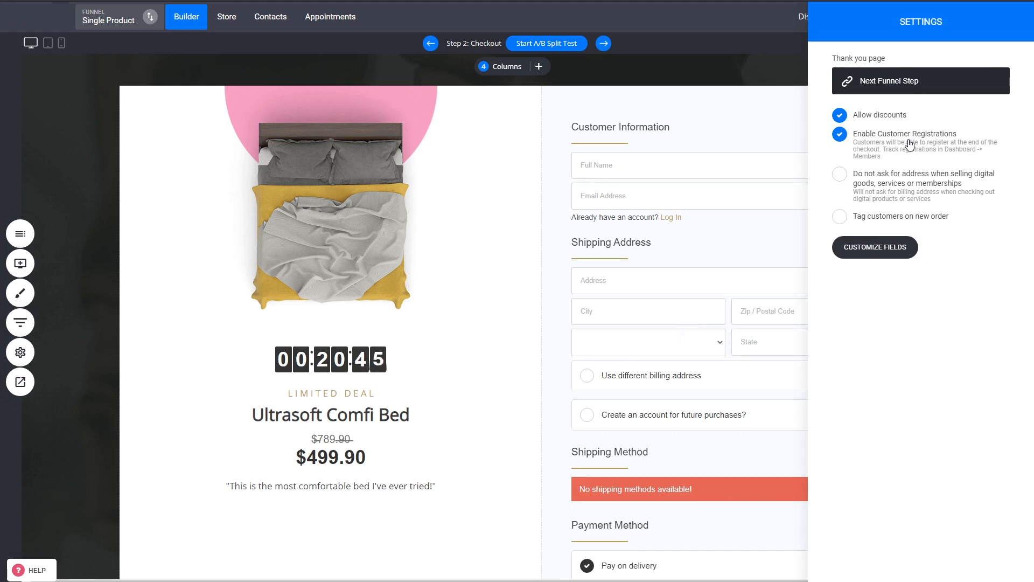
{"action": "left_click", "coordinate": [896, 186]}
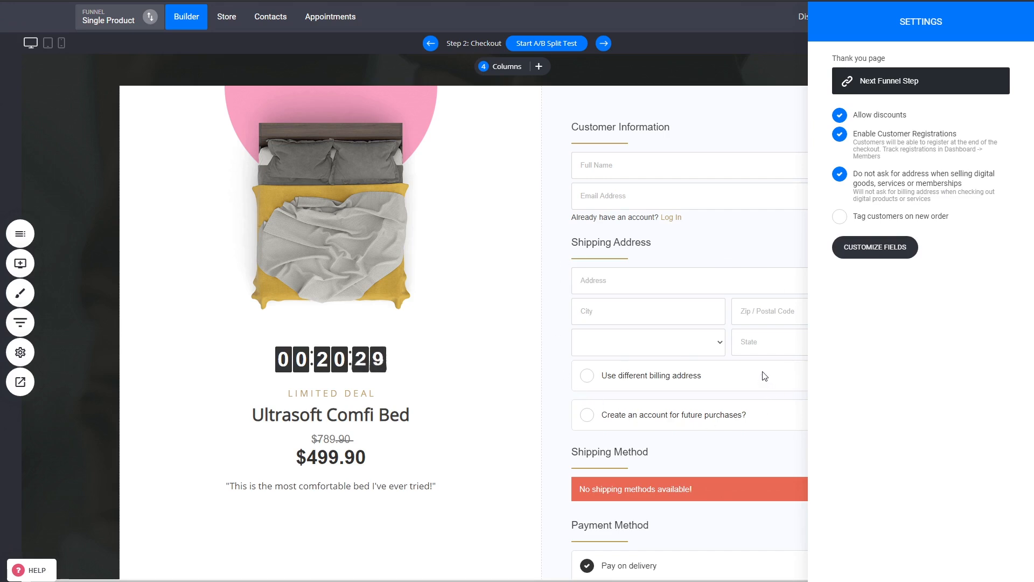
{"action": "left_click", "coordinate": [931, 216]}
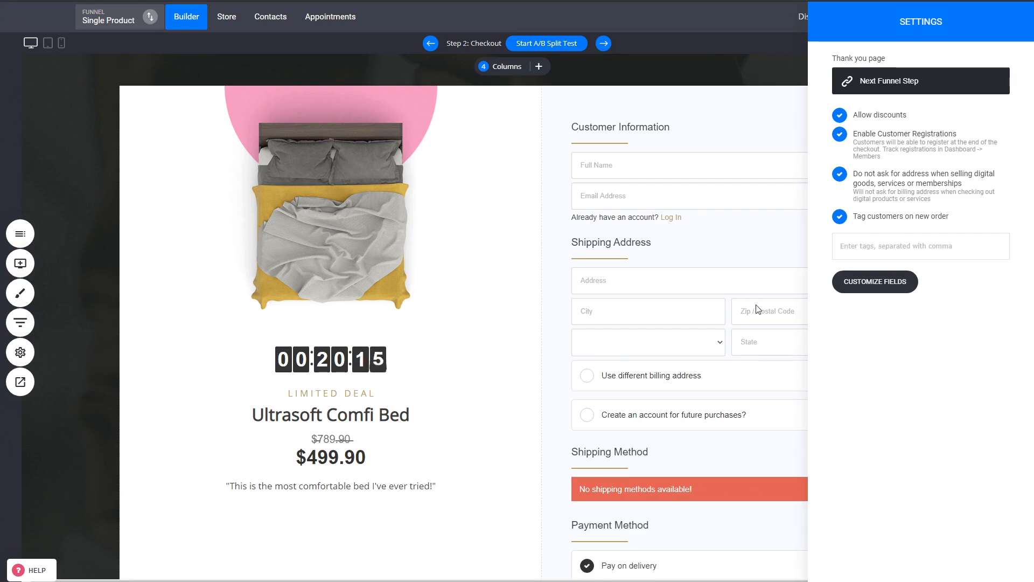
{"action": "left_click", "coordinate": [888, 217]}
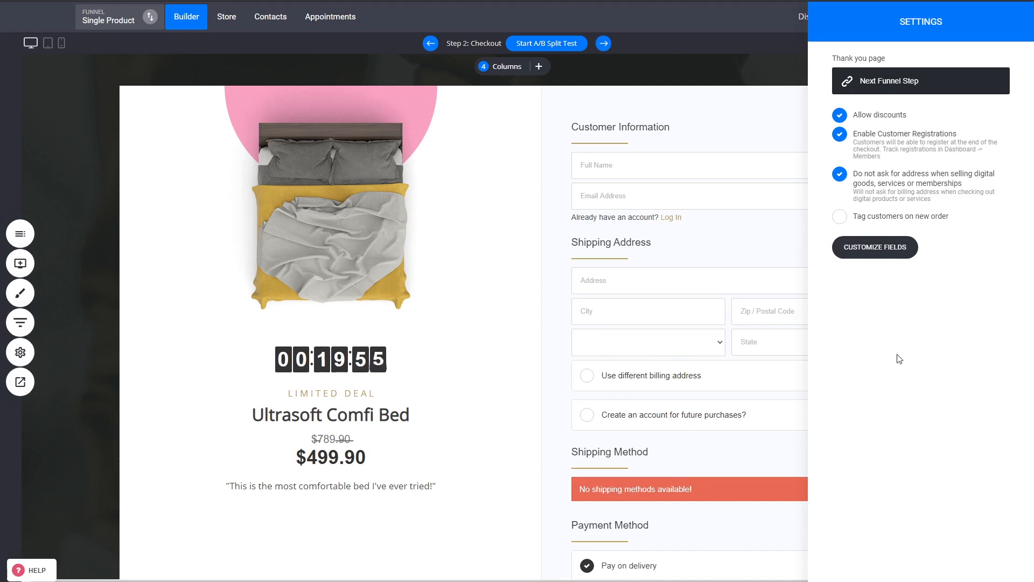
- Enable asking for additional information in the checkout fields and add the Accept Terms and Website properties as additional fields
{"action": "left_click", "coordinate": [902, 250]}
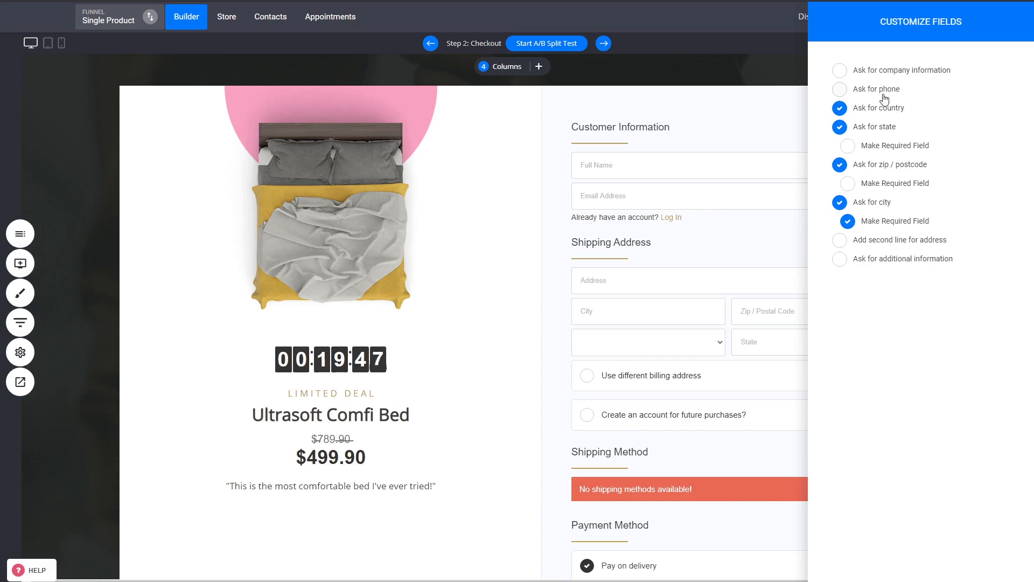
{"action": "left_click", "coordinate": [908, 265]}
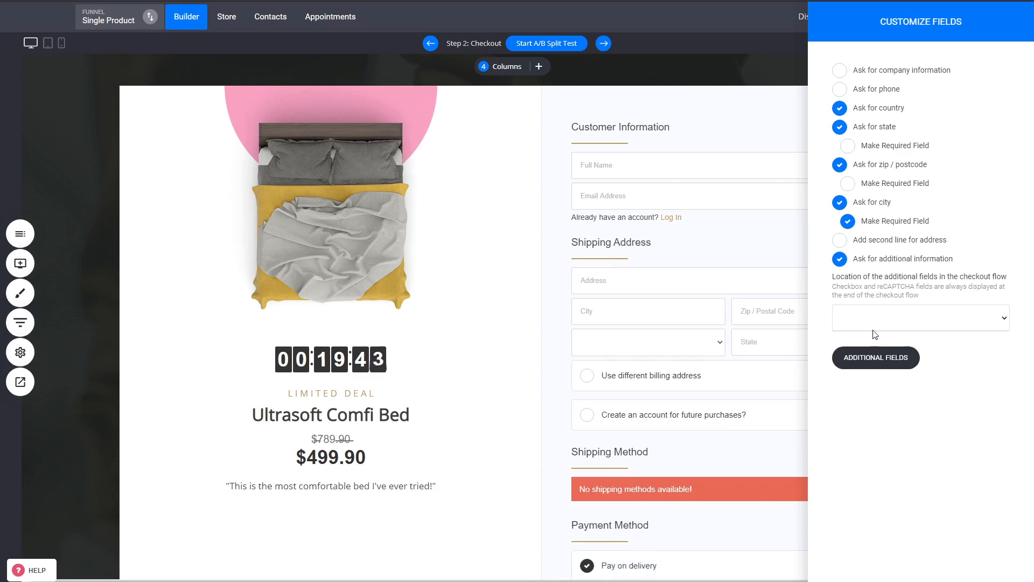
{"action": "left_click", "coordinate": [876, 359]}
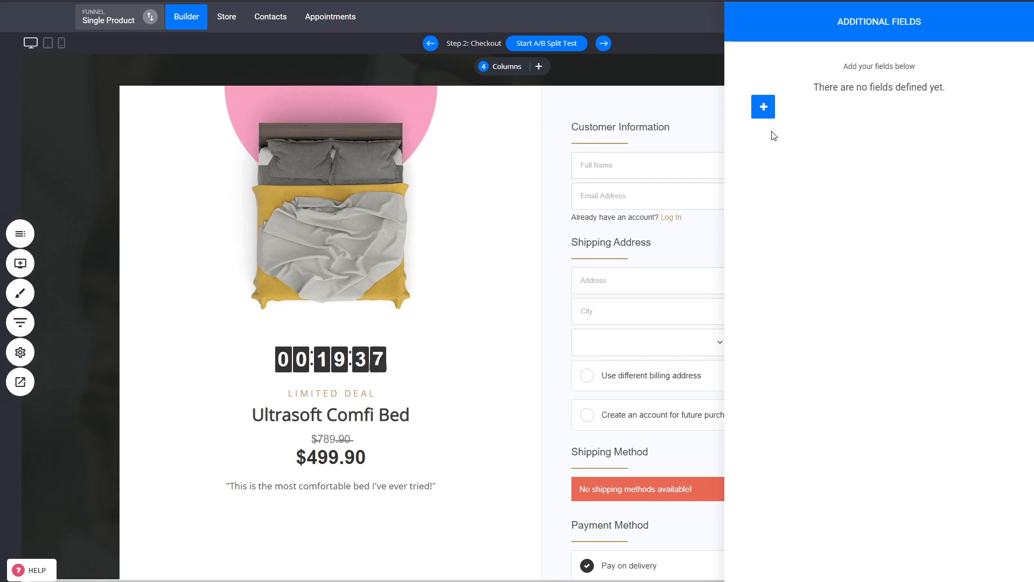
{"action": "left_click", "coordinate": [763, 107]}
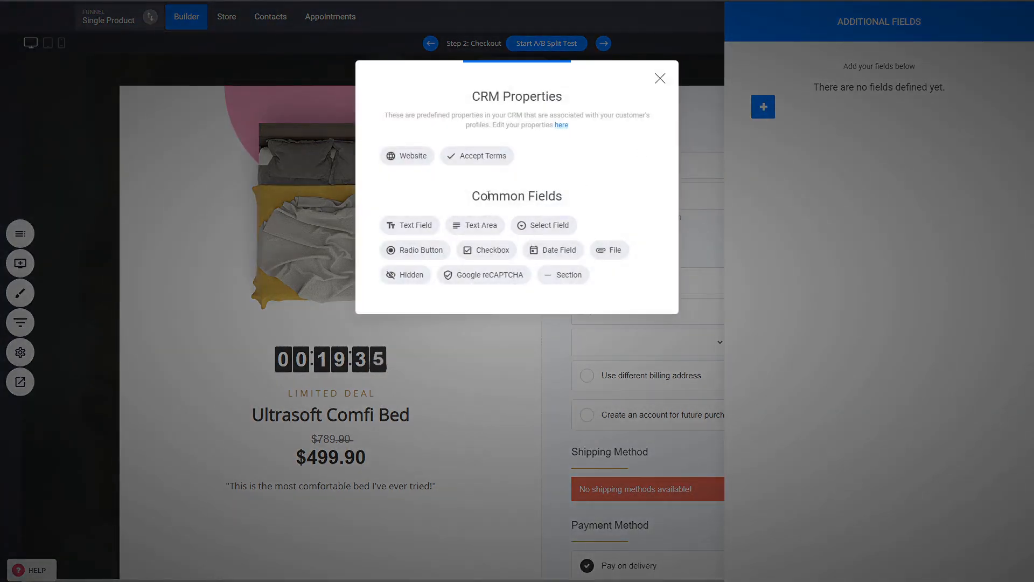
{"action": "left_click", "coordinate": [477, 156]}
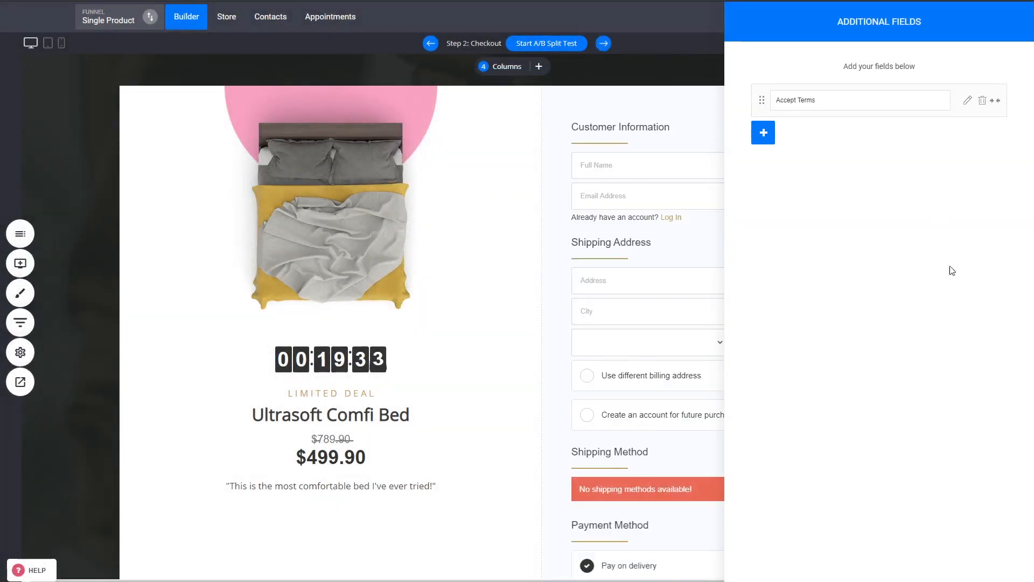
{"action": "left_click", "coordinate": [762, 137]}
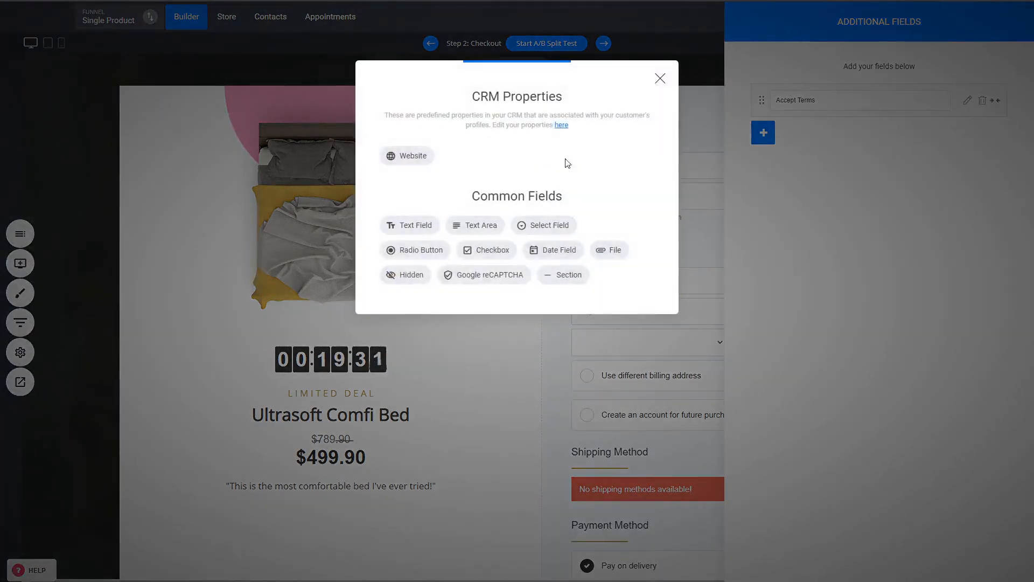
{"action": "left_click", "coordinate": [401, 156]}
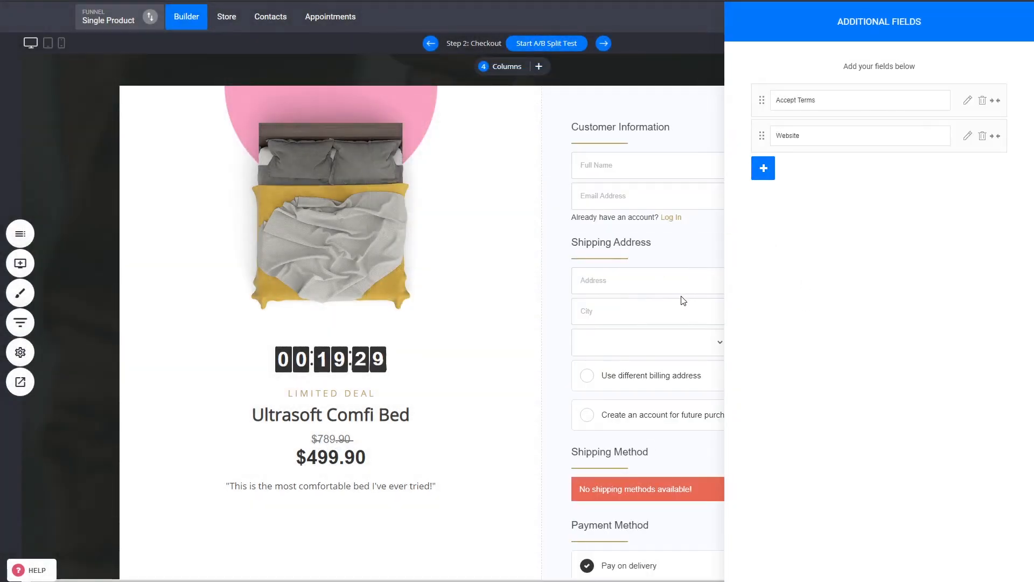
- Close the field settings and check where the Website field and the terms checkbox appear in the checkout form
{"action": "left_click", "coordinate": [683, 297]}
{"action": "left_click", "coordinate": [739, 302]}
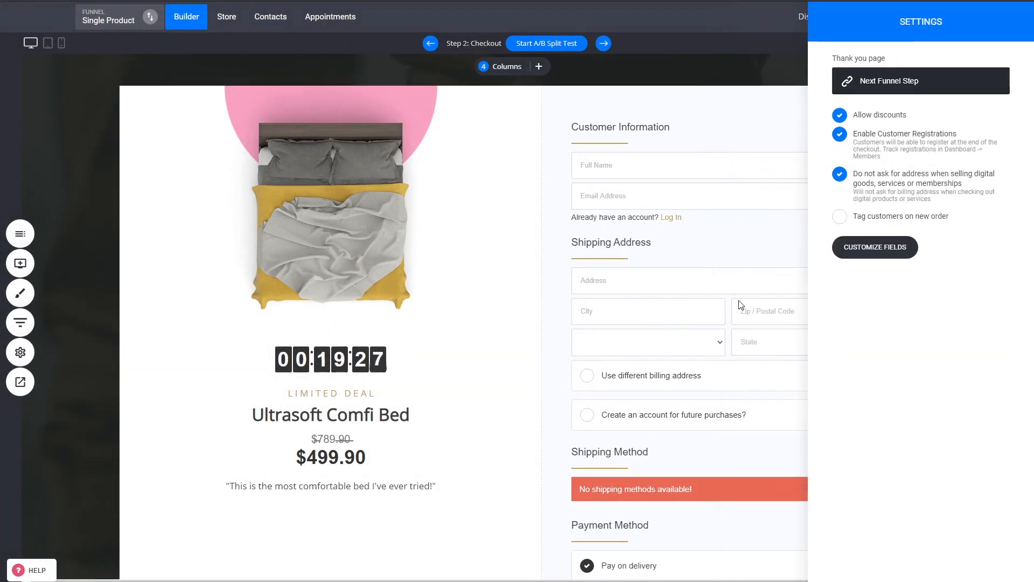
{"action": "left_click", "coordinate": [742, 304]}
{"action": "scroll", "coordinate": [752, 297], "scroll_direction": "down", "scroll_amount": 4}
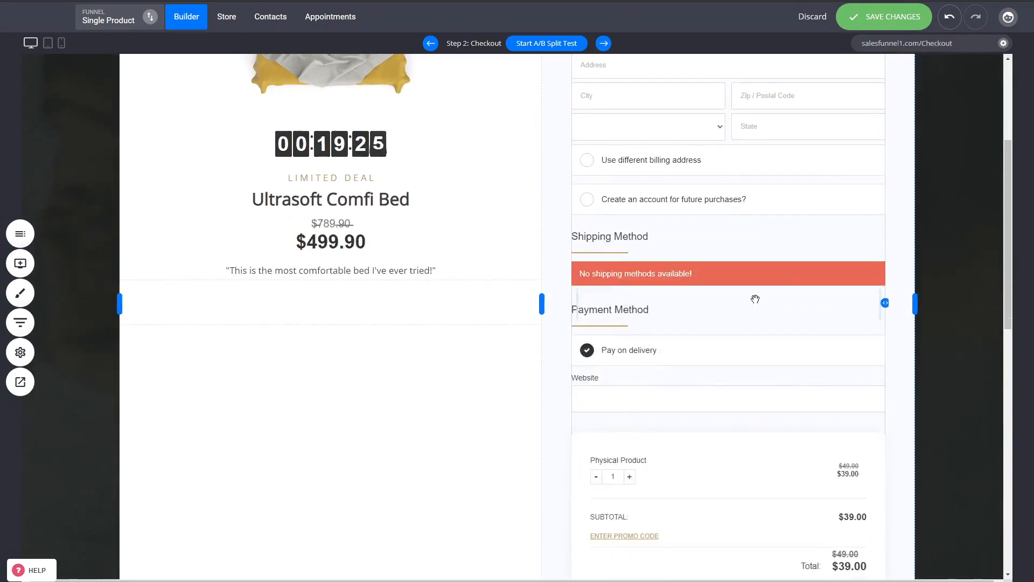
{"action": "scroll", "coordinate": [630, 397], "scroll_direction": "down", "scroll_amount": 4}
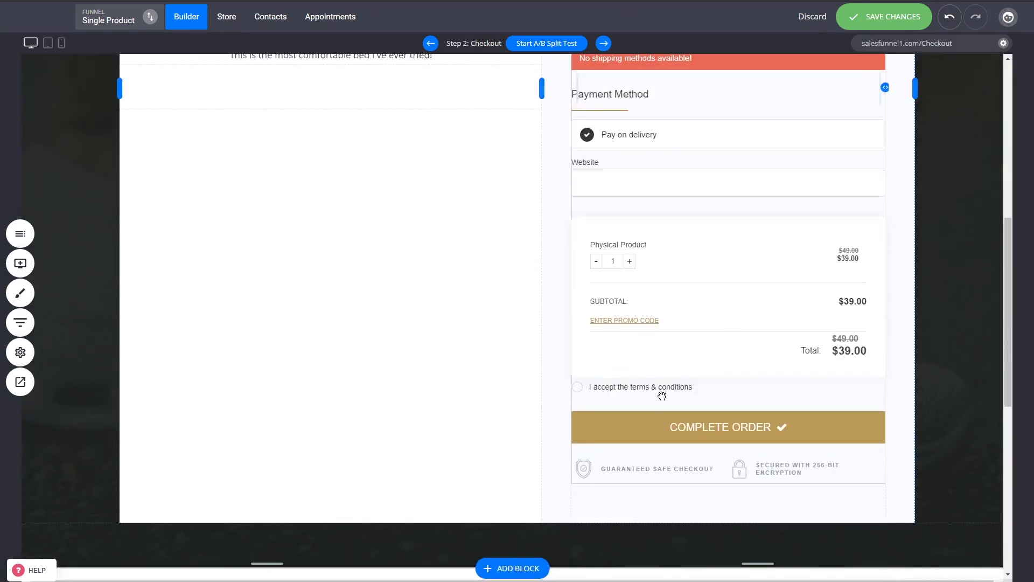
{"action": "scroll", "coordinate": [598, 396], "scroll_direction": "up", "scroll_amount": 3}
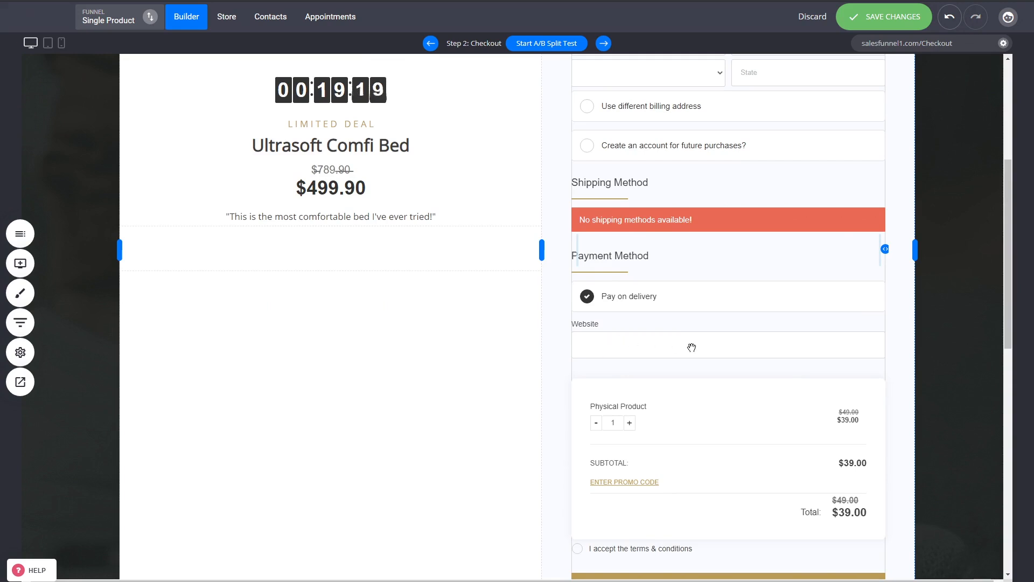
{"action": "scroll", "coordinate": [739, 282], "scroll_direction": "up", "scroll_amount": 4}
{"action": "left_click", "coordinate": [677, 215]}
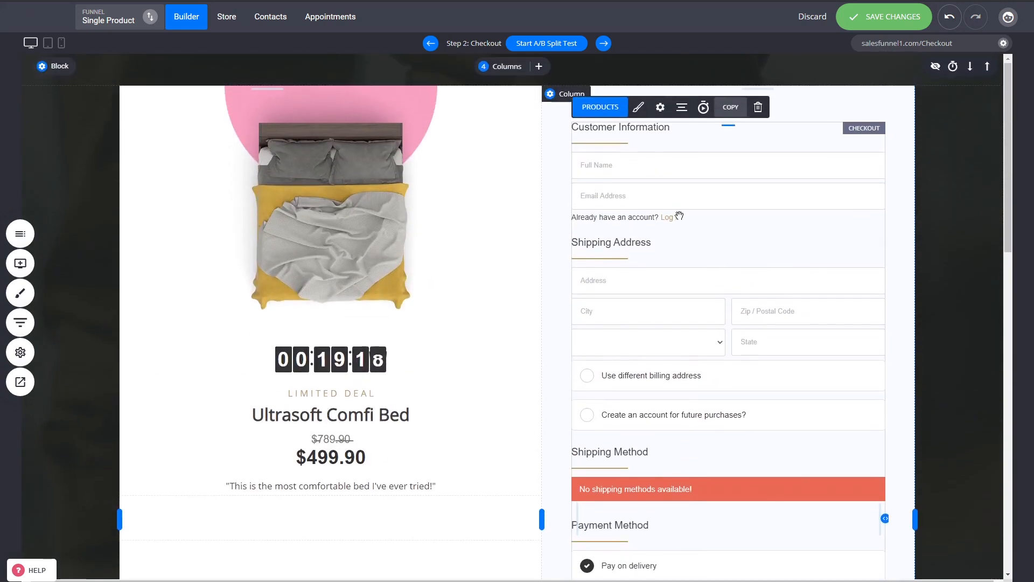
- Try the additional fields at the beginning of the checkout process, and settle on the location in the middle of it
{"action": "left_click", "coordinate": [660, 107]}
{"action": "left_click", "coordinate": [878, 249]}
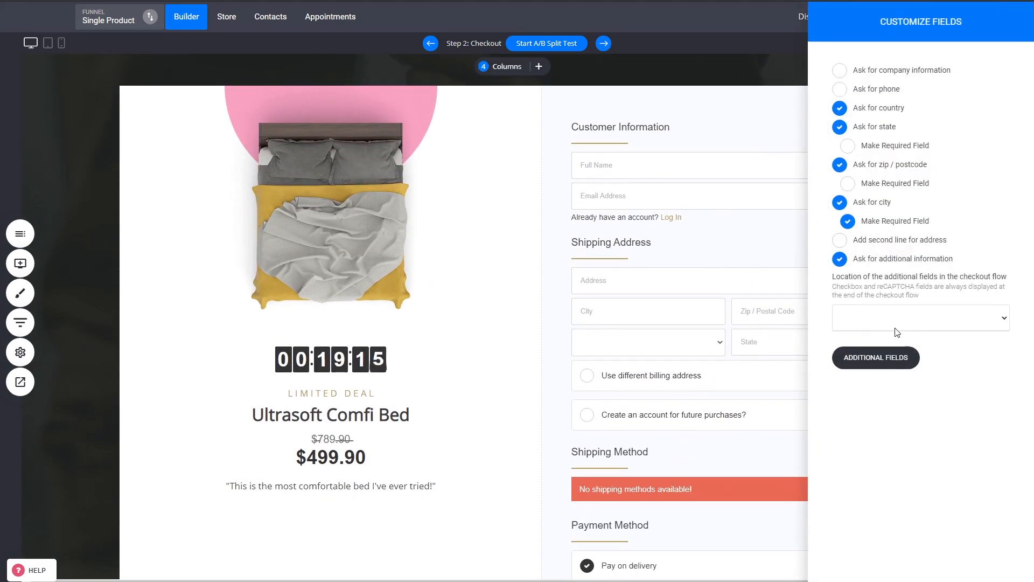
{"action": "left_click", "coordinate": [872, 342]}
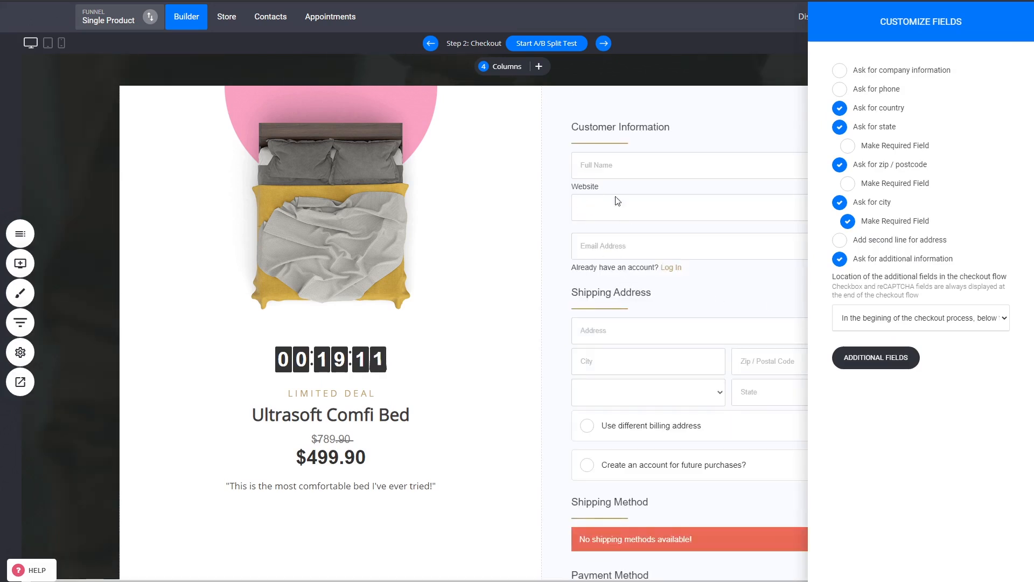
{"action": "left_click", "coordinate": [848, 347]}
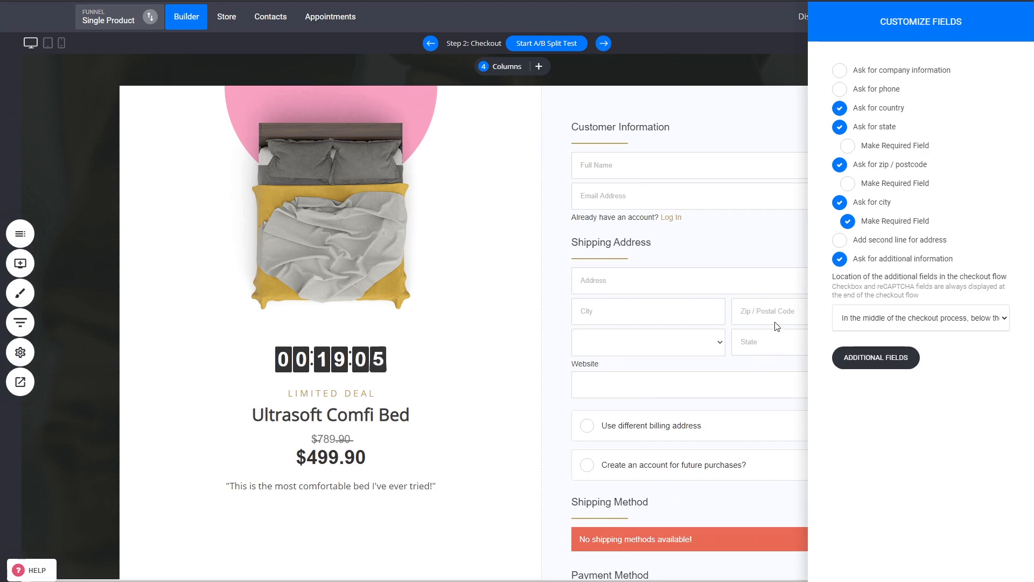
{"action": "left_click", "coordinate": [758, 341]}
{"action": "left_click", "coordinate": [758, 342]}
{"action": "scroll", "coordinate": [911, 322], "scroll_direction": "down", "scroll_amount": 4}
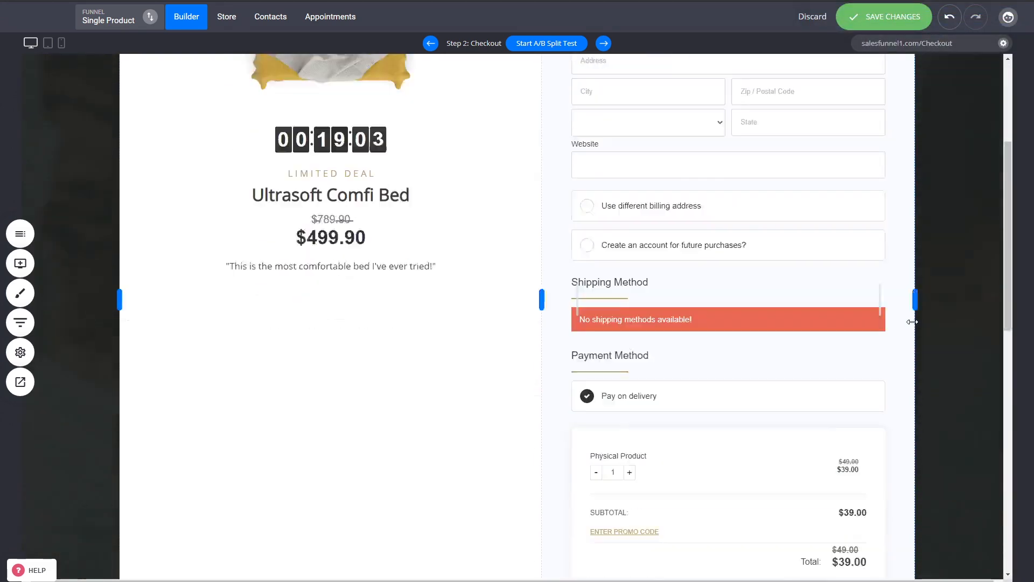
{"action": "scroll", "coordinate": [912, 322], "scroll_direction": "down", "scroll_amount": 1}
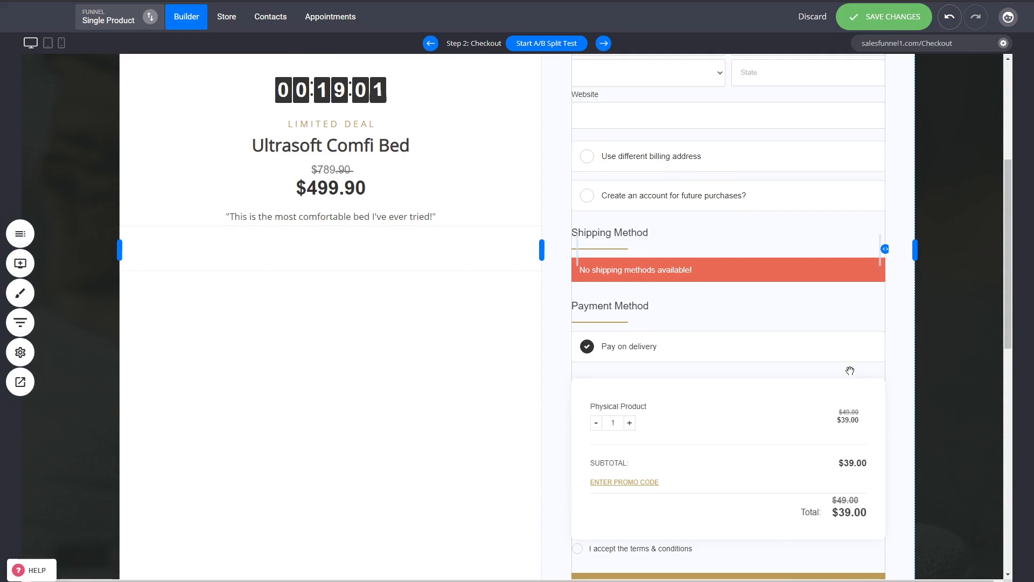
{"action": "scroll", "coordinate": [850, 370], "scroll_direction": "up", "scroll_amount": 5}
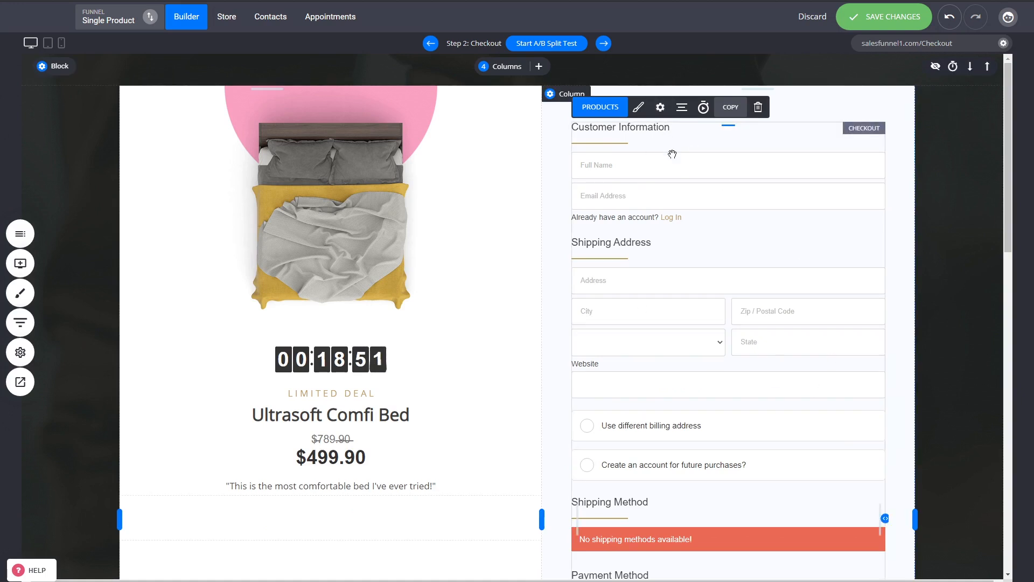
- Open the checkout's product settings and view the bump offers and their position options
{"action": "left_click", "coordinate": [614, 112]}
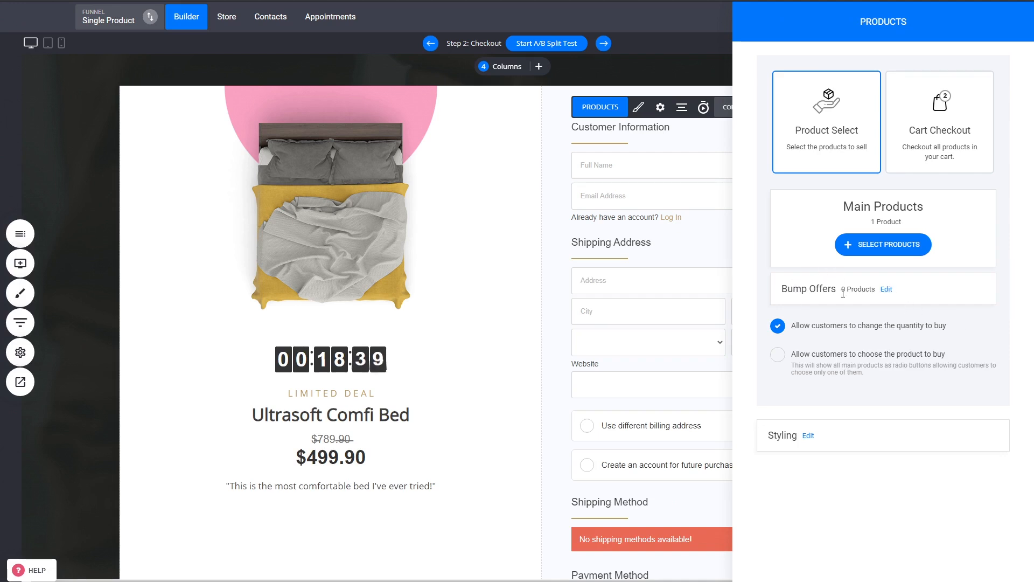
{"action": "left_click", "coordinate": [891, 292]}
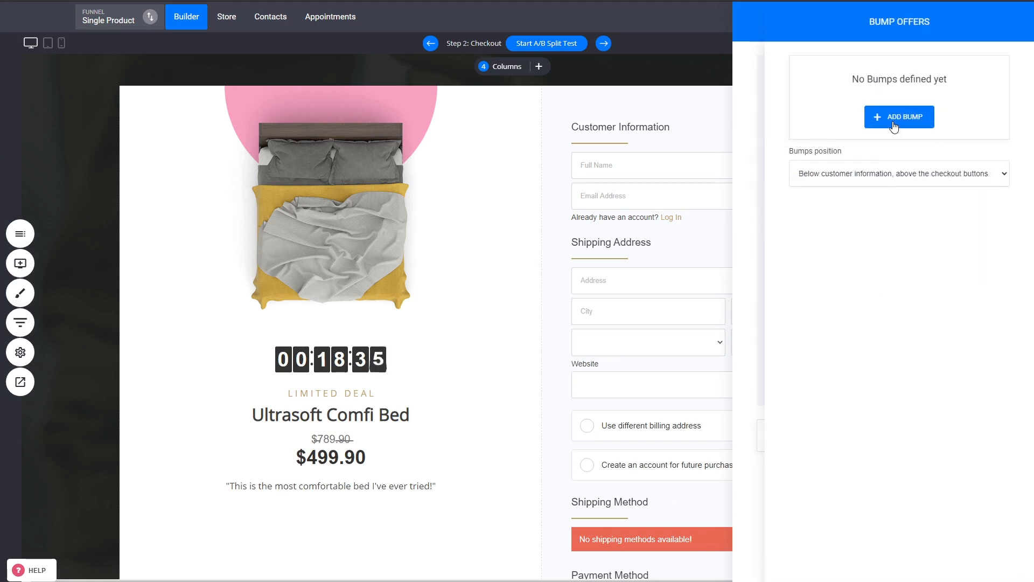
{"action": "left_click", "coordinate": [751, 273]}
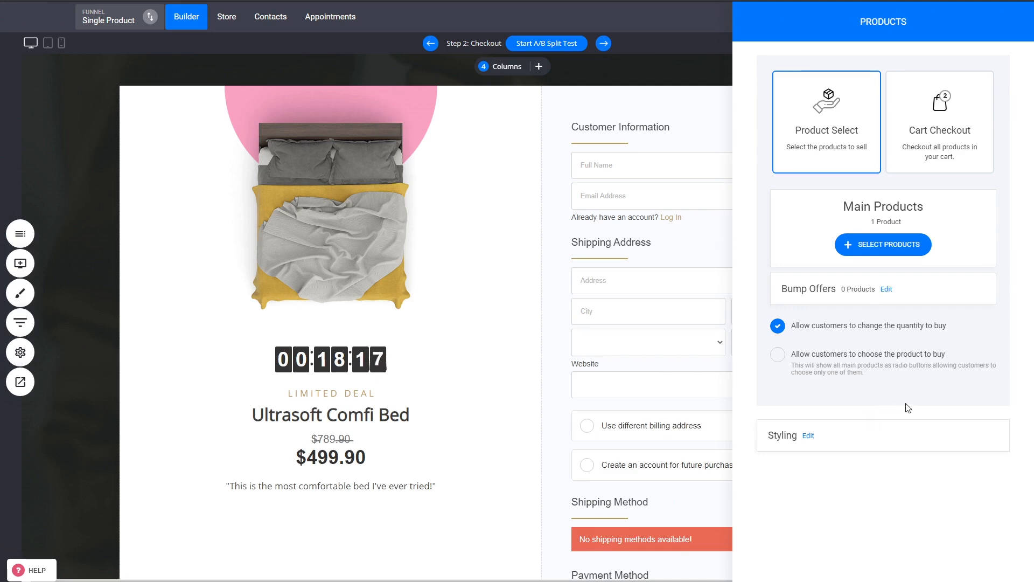
- Add Physical Product 2 to the main products and allow customers to choose the product to buy
{"action": "left_click", "coordinate": [919, 256]}
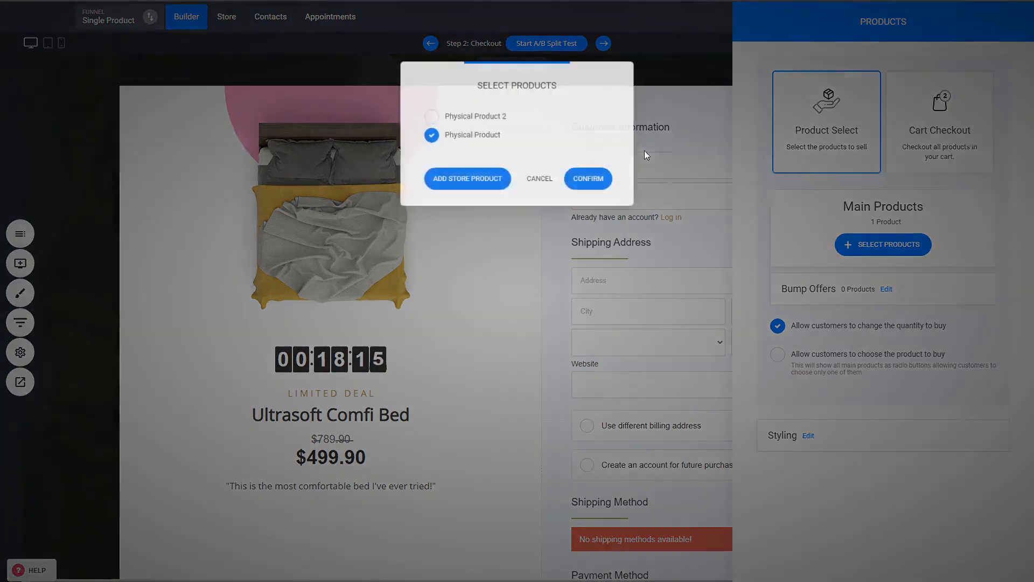
{"action": "left_click", "coordinate": [478, 117]}
{"action": "left_click", "coordinate": [595, 182]}
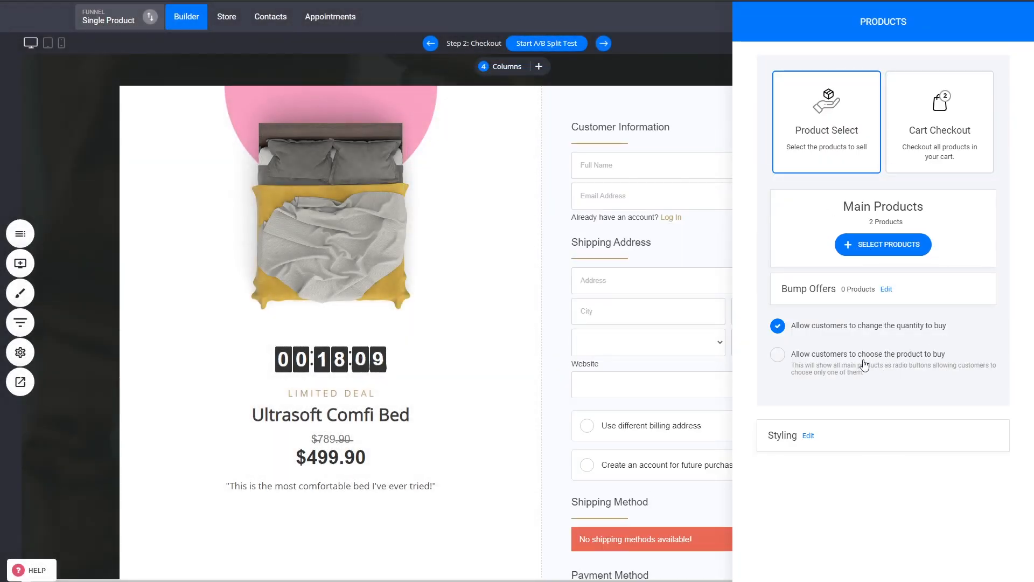
{"action": "left_click", "coordinate": [839, 359]}
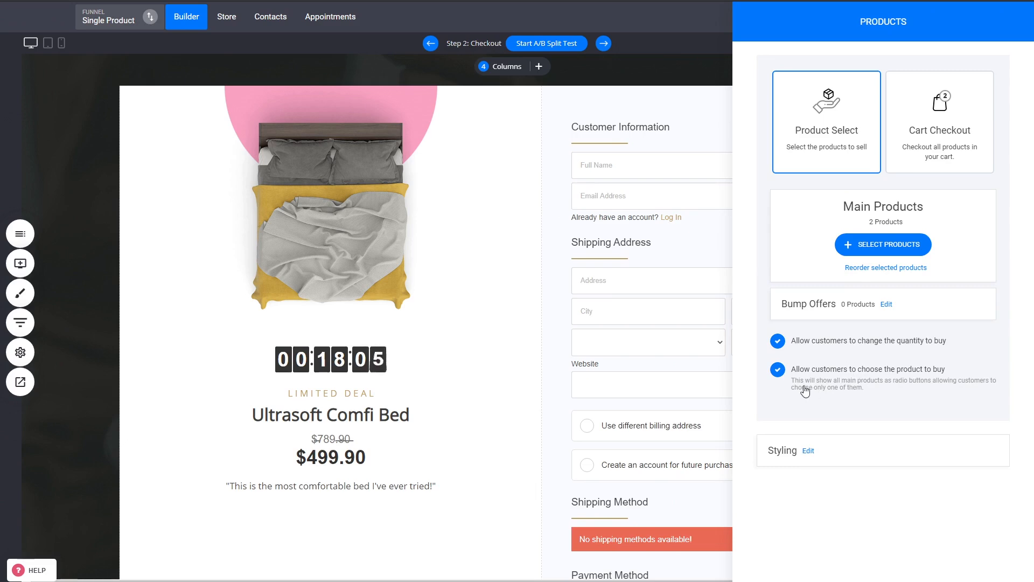
{"action": "left_click", "coordinate": [663, 321]}
{"action": "scroll", "coordinate": [785, 309], "scroll_direction": "down", "scroll_amount": 5}
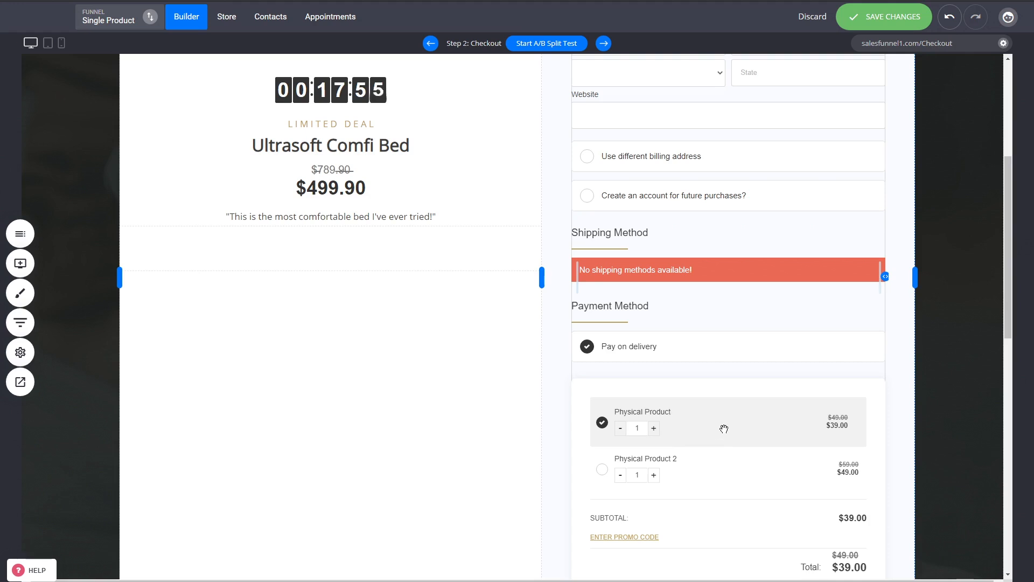
- Move Physical Product 2 above Physical Product in the main products order and stop letting customers choose the product to buy
{"action": "scroll", "coordinate": [723, 429], "scroll_direction": "up", "scroll_amount": 5}
{"action": "scroll", "coordinate": [726, 428], "scroll_direction": "down", "scroll_amount": 4}
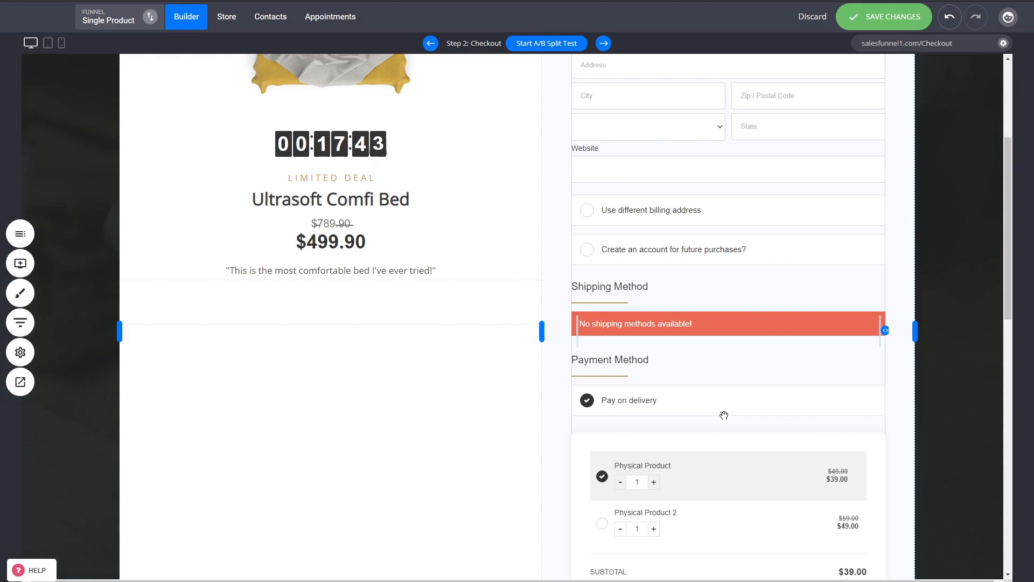
{"action": "left_click", "coordinate": [765, 318]}
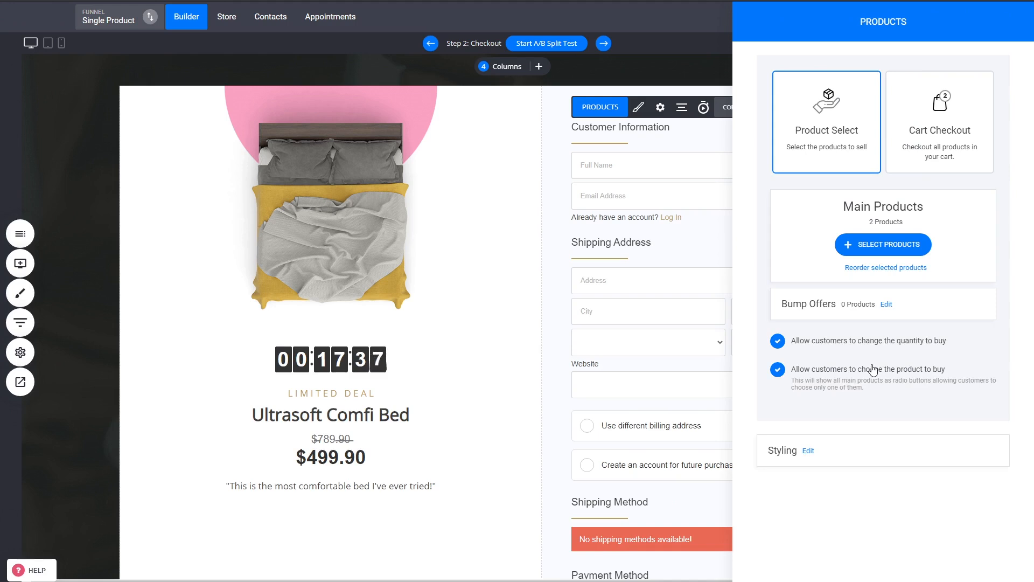
{"action": "left_click", "coordinate": [880, 269]}
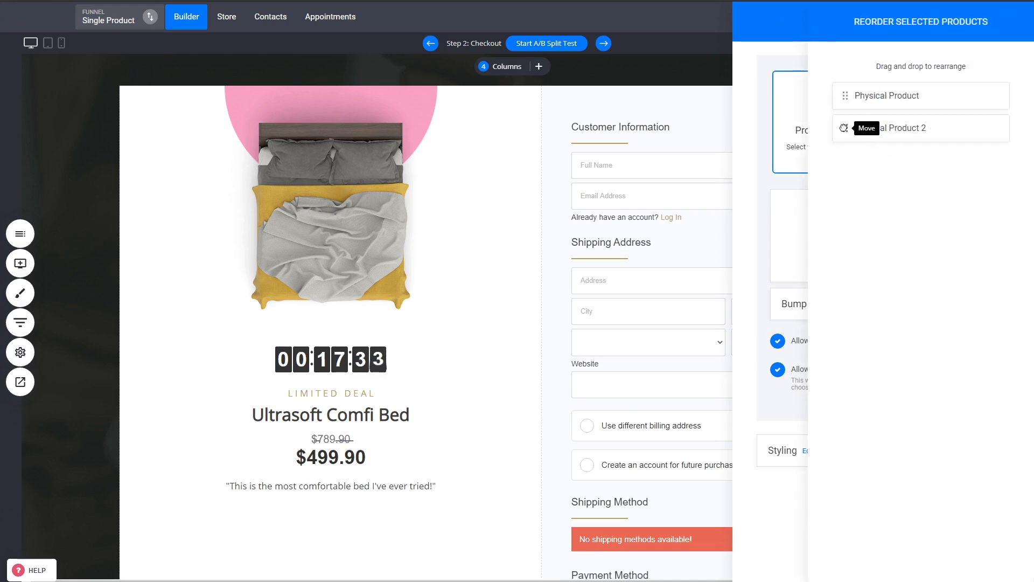
{"action": "left_click_drag", "start_coordinate": [846, 128], "coordinate": [848, 100]}
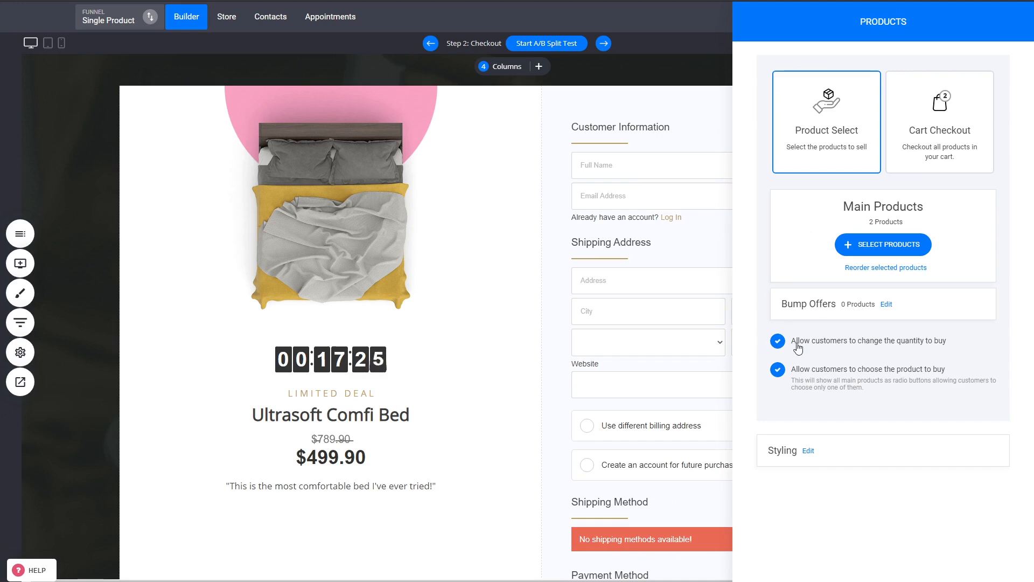
{"action": "left_click", "coordinate": [844, 377]}
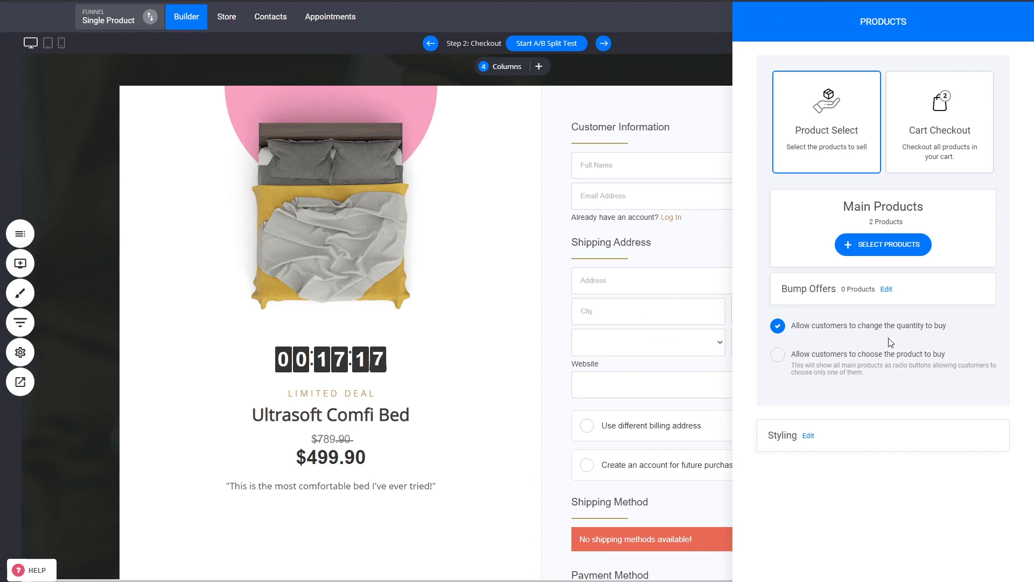
{"action": "left_click", "coordinate": [684, 308]}
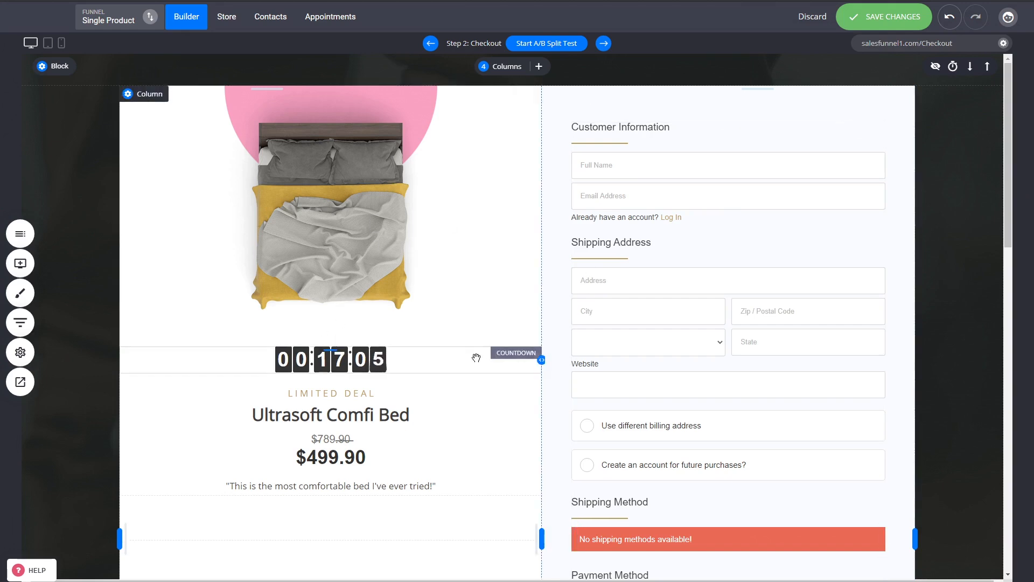
- Change the checkout styling to 2-Step Checkout and check the resulting form on the page
{"action": "left_click", "coordinate": [662, 241]}
{"action": "left_click", "coordinate": [639, 107]}
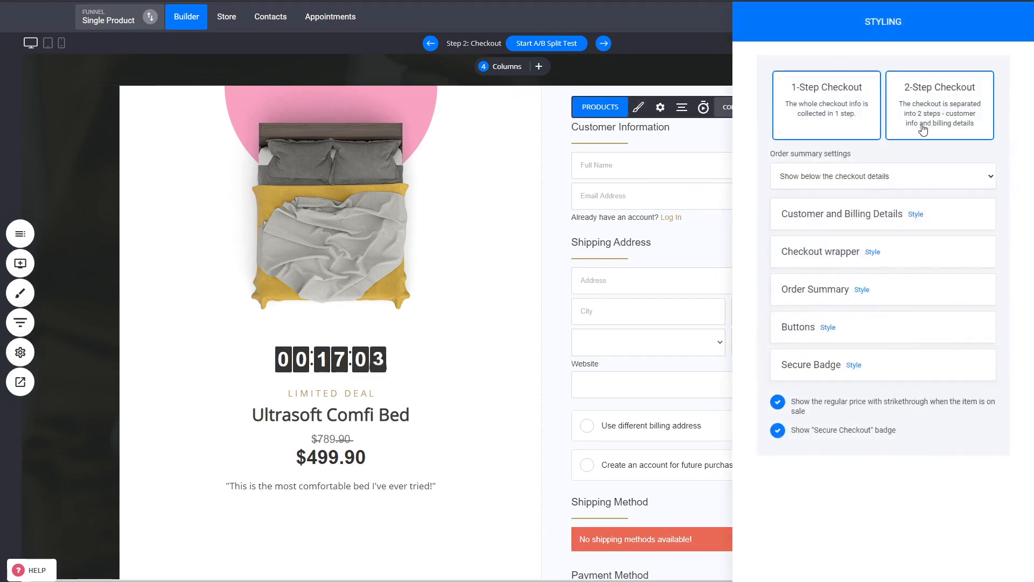
{"action": "left_click", "coordinate": [920, 129]}
{"action": "left_click", "coordinate": [587, 295]}
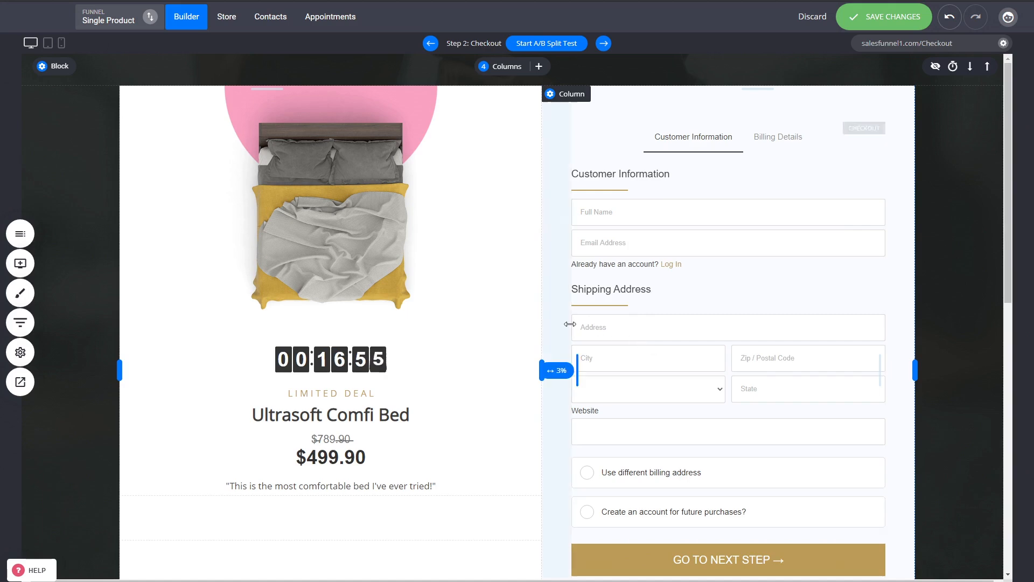
{"action": "scroll", "coordinate": [550, 326], "scroll_direction": "down", "scroll_amount": 3}
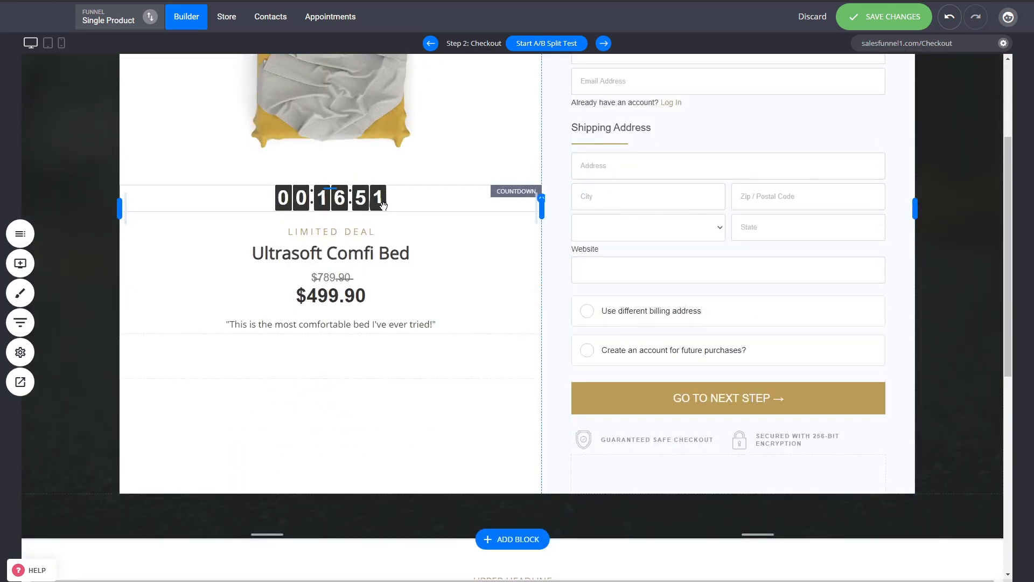
{"action": "scroll", "coordinate": [383, 203], "scroll_direction": "up", "scroll_amount": 3}
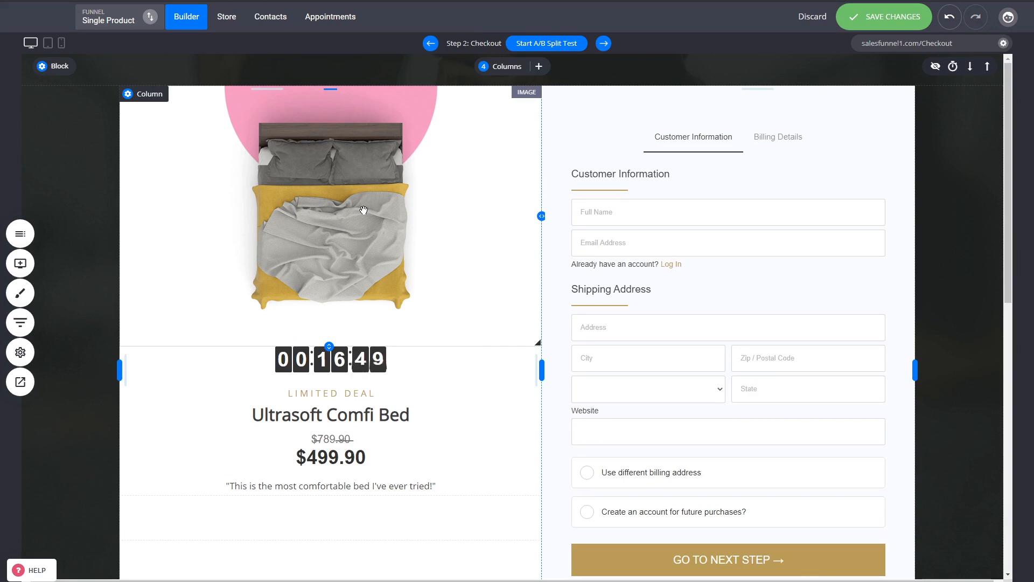
- Review the crossed-out price text and the customer testimonials further down the checkout page, and save the page changes
{"action": "left_click", "coordinate": [353, 440]}
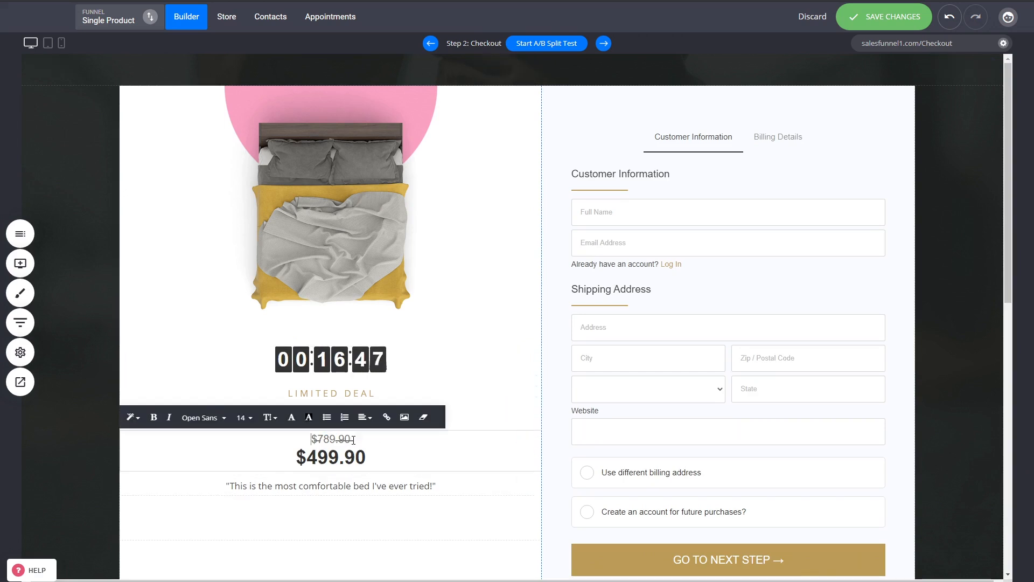
{"action": "left_click_drag", "start_coordinate": [354, 440], "coordinate": [310, 440]}
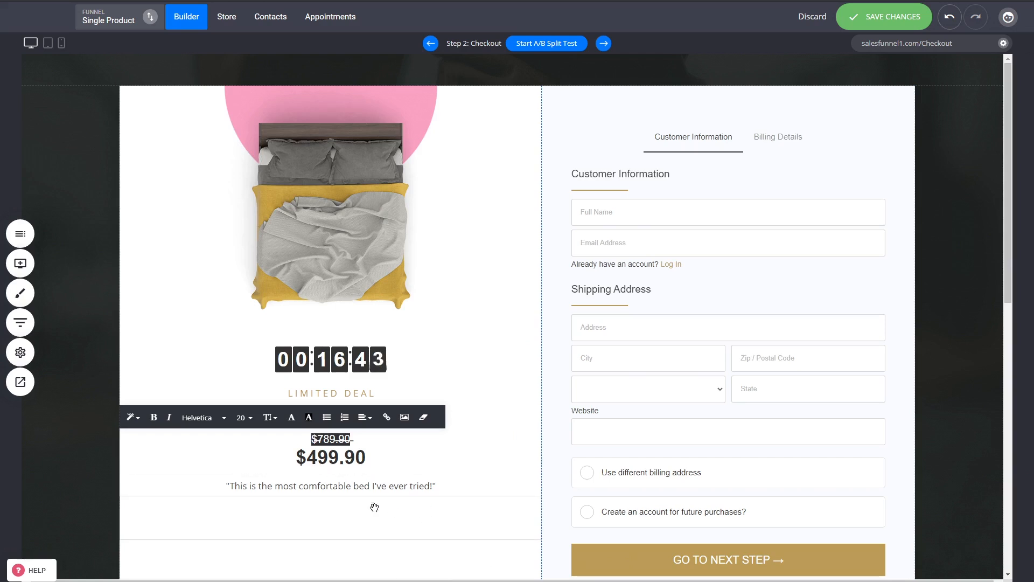
{"action": "scroll", "coordinate": [360, 499], "scroll_direction": "down", "scroll_amount": 2}
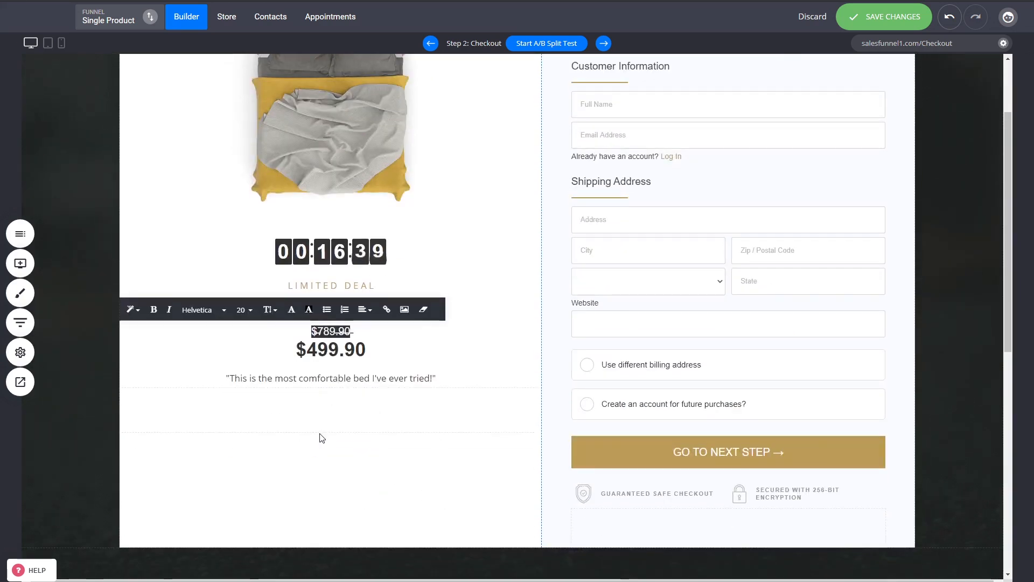
{"action": "scroll", "coordinate": [942, 443], "scroll_direction": "down", "scroll_amount": 2}
{"action": "scroll", "coordinate": [943, 442], "scroll_direction": "down", "scroll_amount": 6}
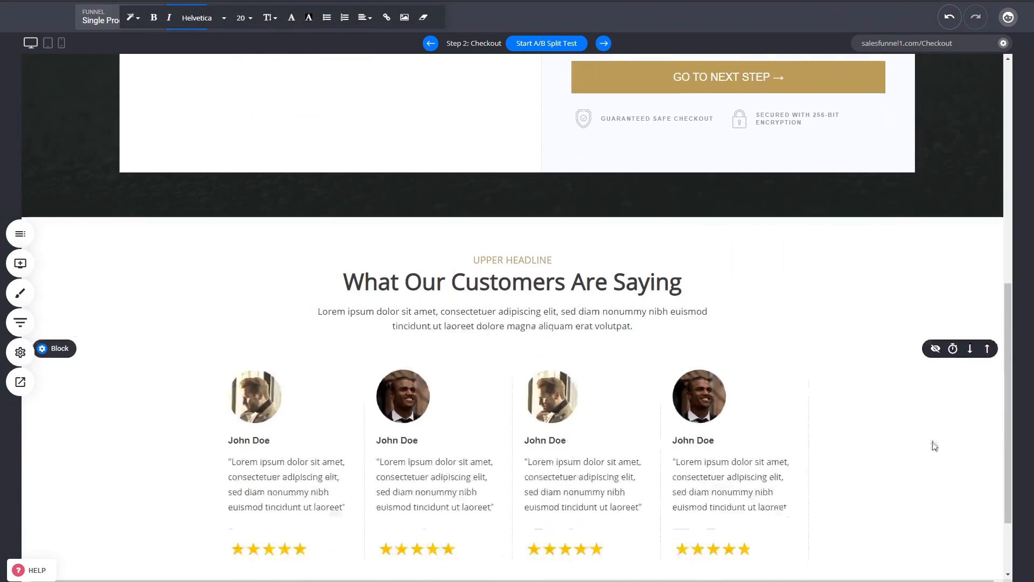
{"action": "scroll", "coordinate": [806, 458], "scroll_direction": "down", "scroll_amount": 1}
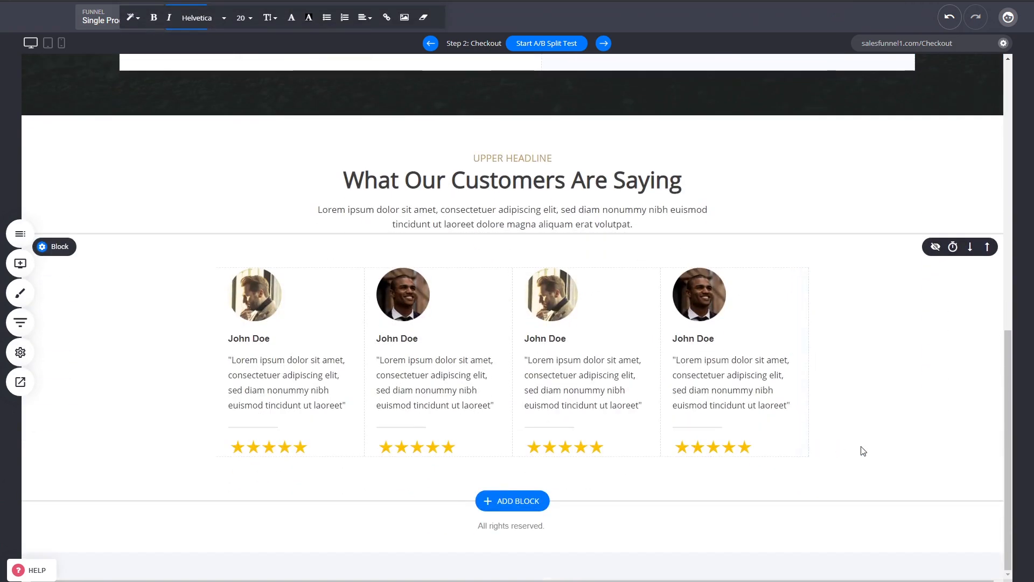
{"action": "scroll", "coordinate": [862, 450], "scroll_direction": "up", "scroll_amount": 10}
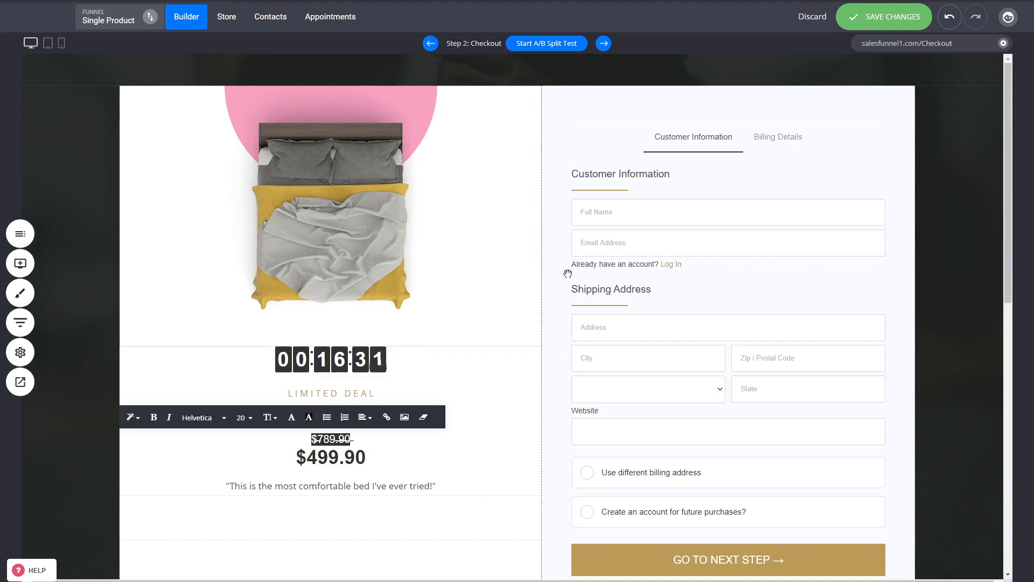
{"action": "left_click", "coordinate": [939, 284]}
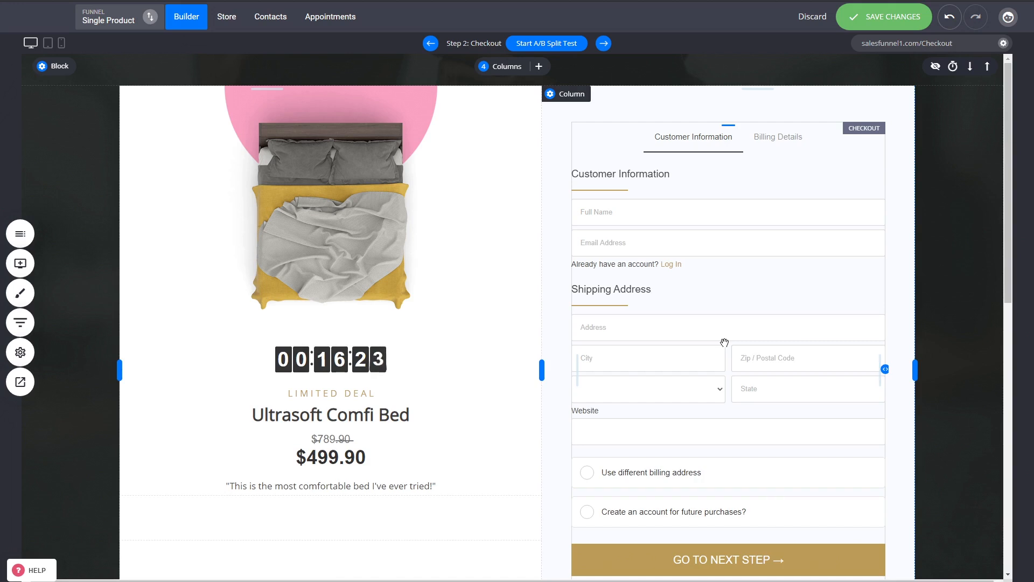
{"action": "key", "text": "ctrl+s"}
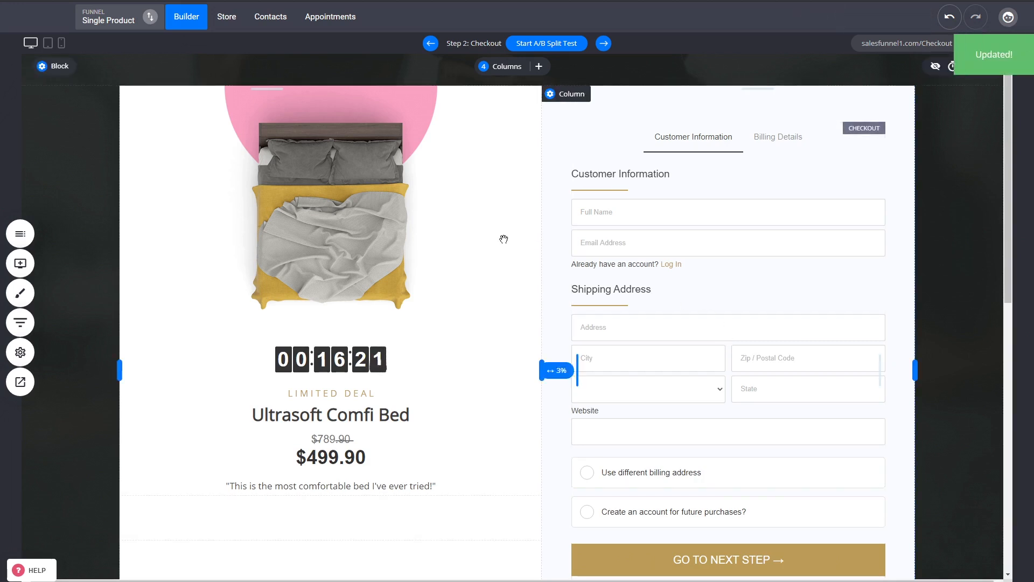
- Add a popup upsell to the funnel's Checkout step, view its purchase button settings and close the popup
{"action": "left_click", "coordinate": [21, 323]}
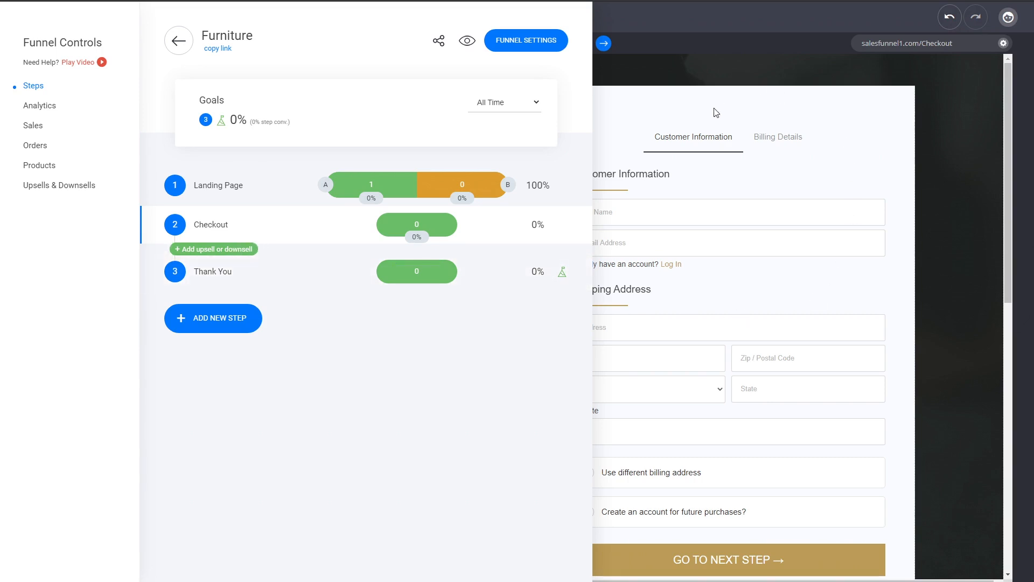
{"action": "left_click", "coordinate": [251, 250]}
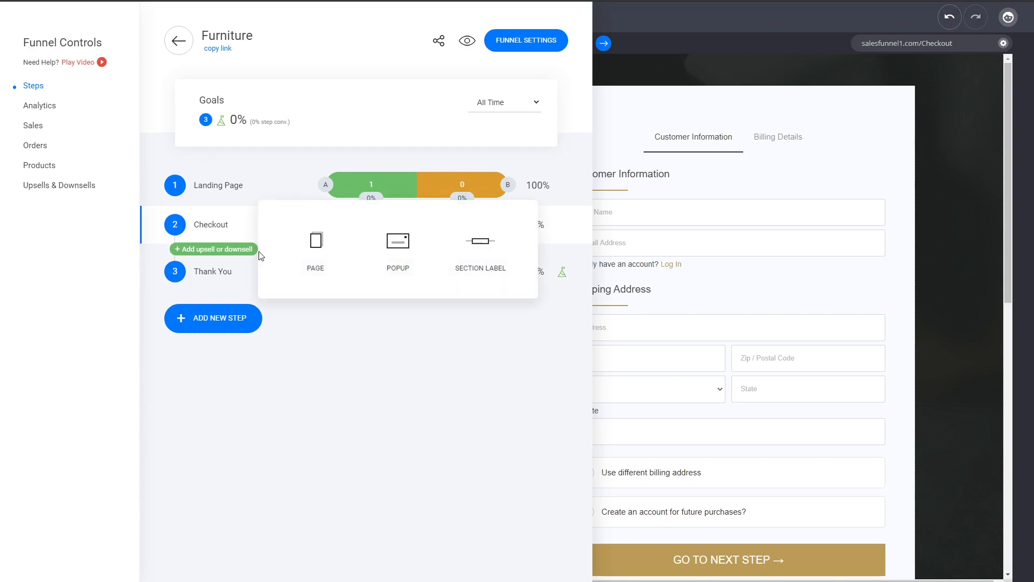
{"action": "left_click", "coordinate": [409, 254]}
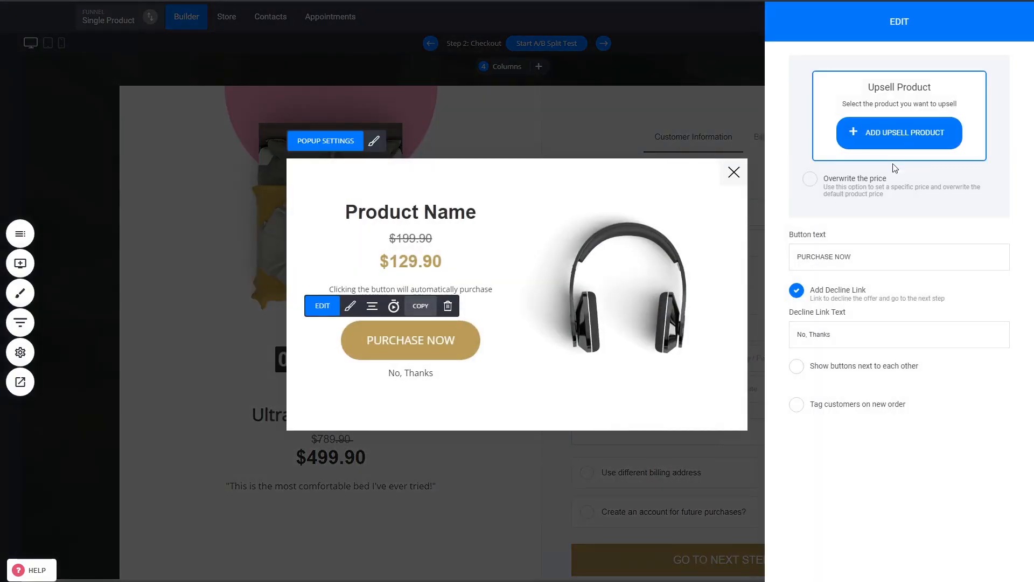
{"action": "left_click", "coordinate": [602, 243]}
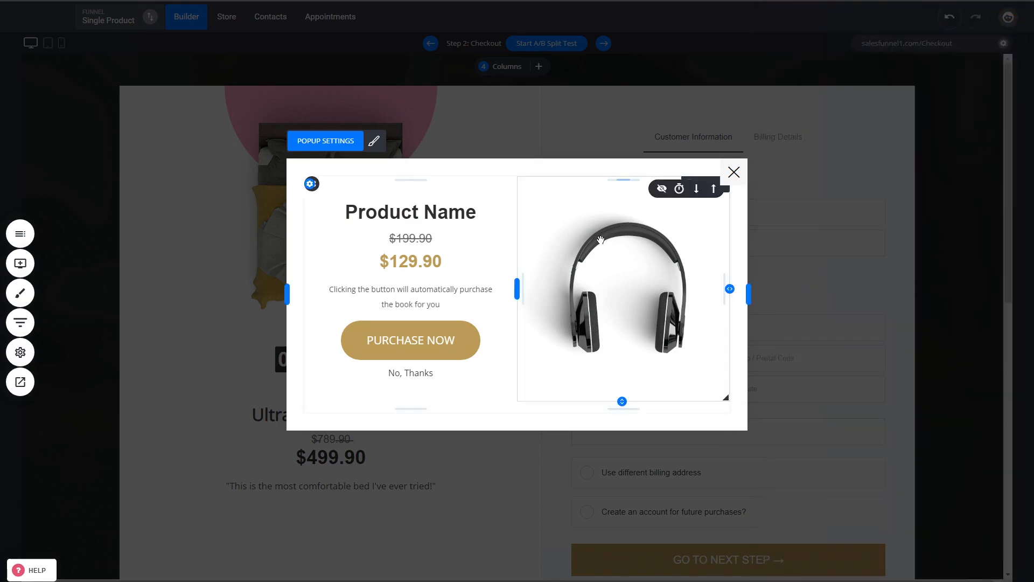
{"action": "left_click", "coordinate": [744, 179]}
- Start an A/B split test for the Checkout step in the funnel steps and return to the checkout page
{"action": "left_click", "coordinate": [22, 323]}
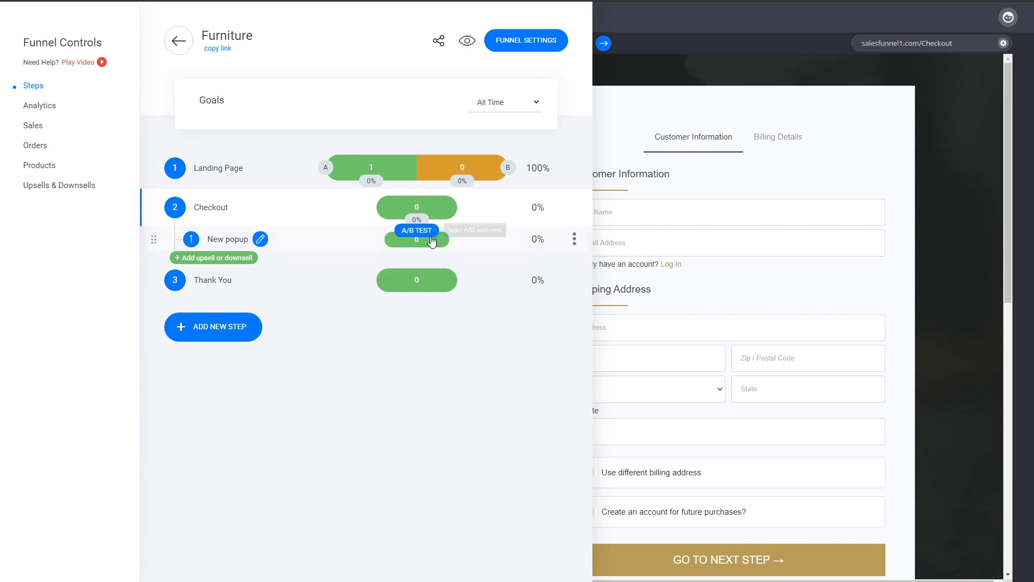
{"action": "mouse_move", "coordinate": [422, 203]}
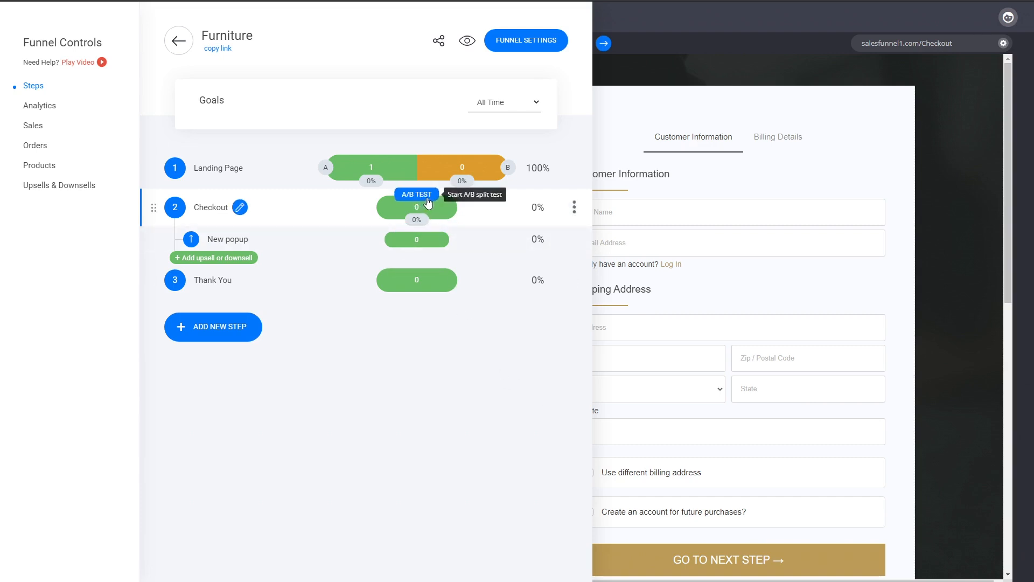
{"action": "left_click", "coordinate": [422, 195]}
{"action": "left_click", "coordinate": [503, 211]}
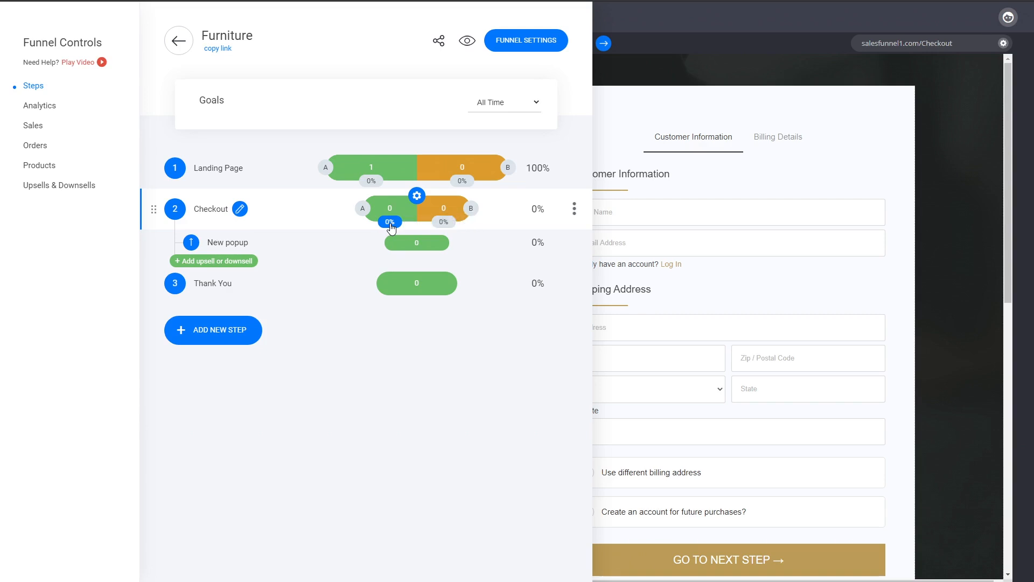
{"action": "left_click", "coordinate": [731, 184]}
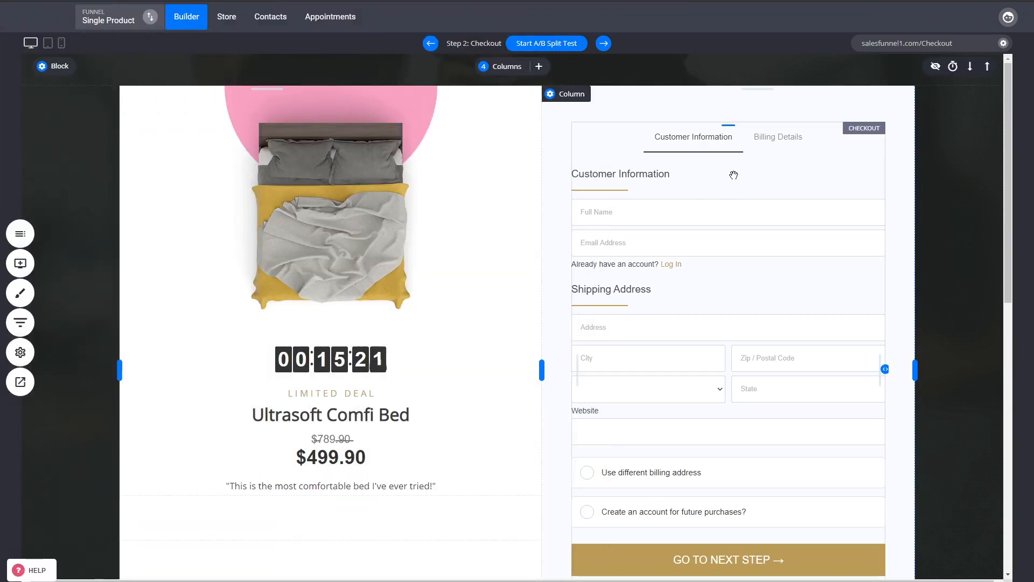